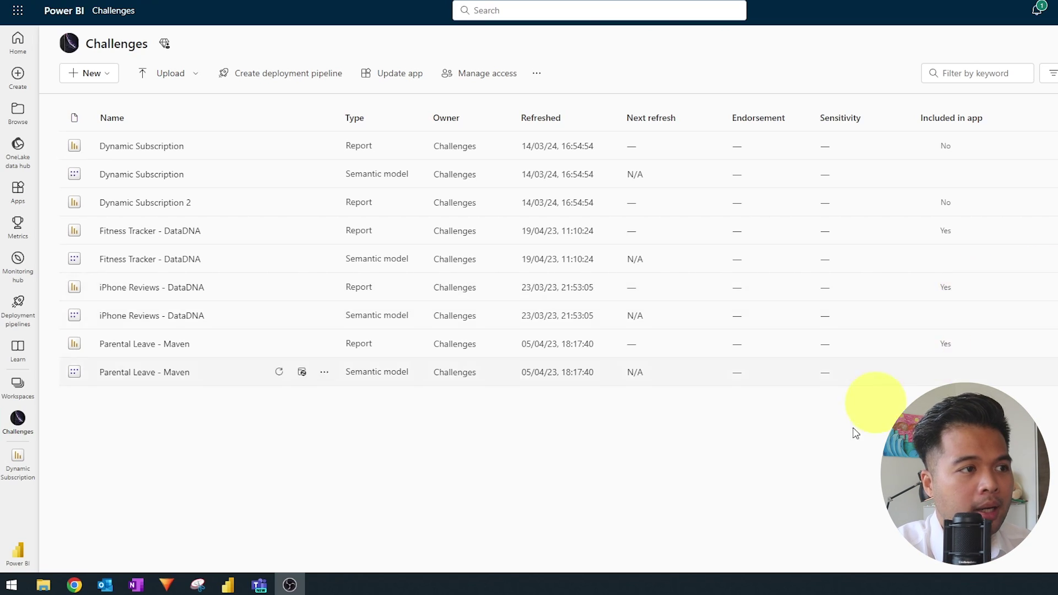
- From the Dynamic Subscription semantic model's More options menu, choose Explore this data (preview)
left_click(668, 471)
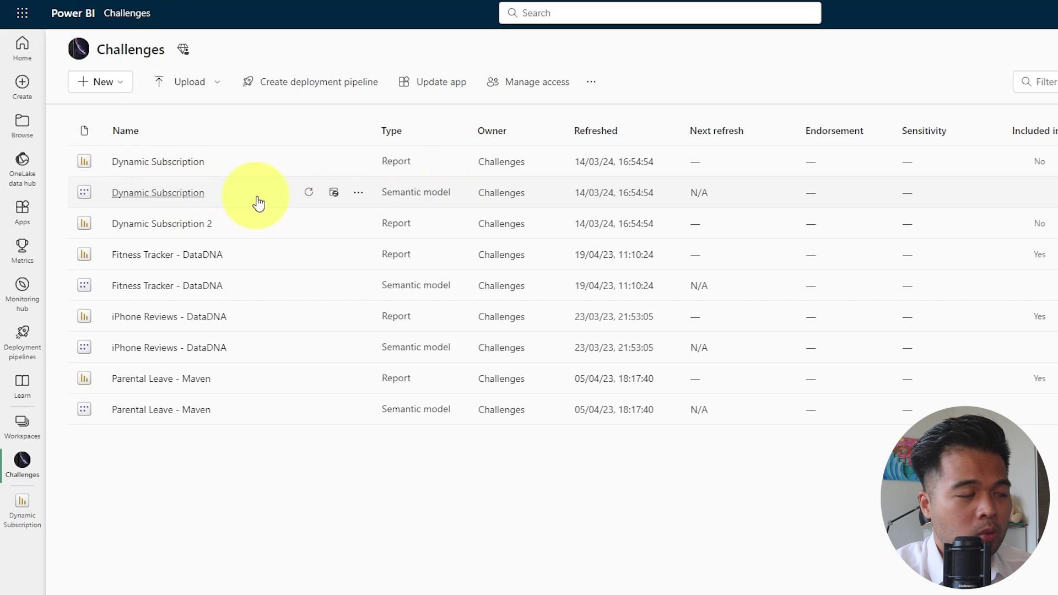
left_click(358, 194)
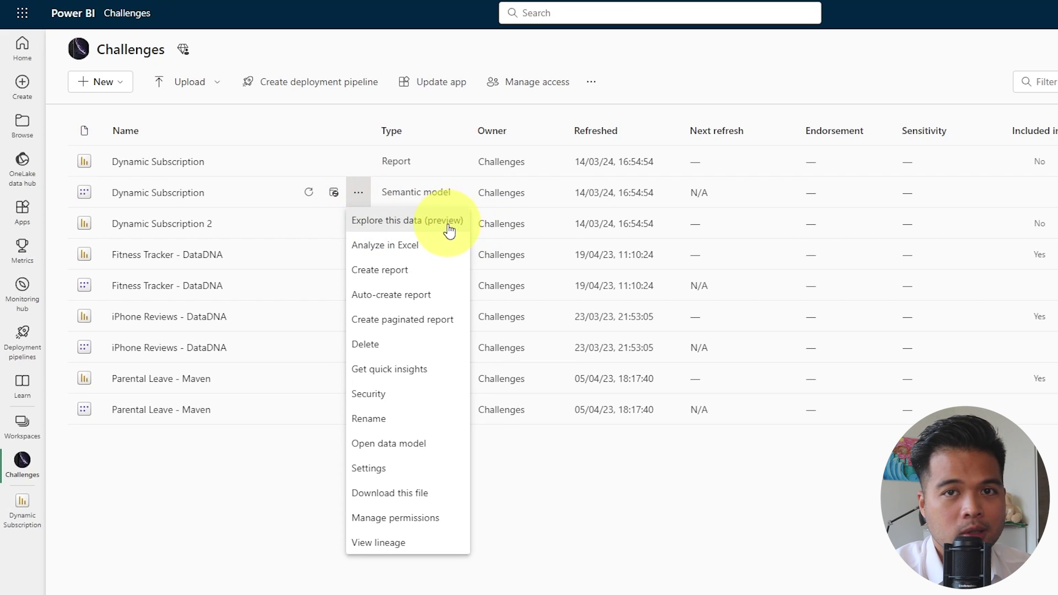
left_click(193, 193)
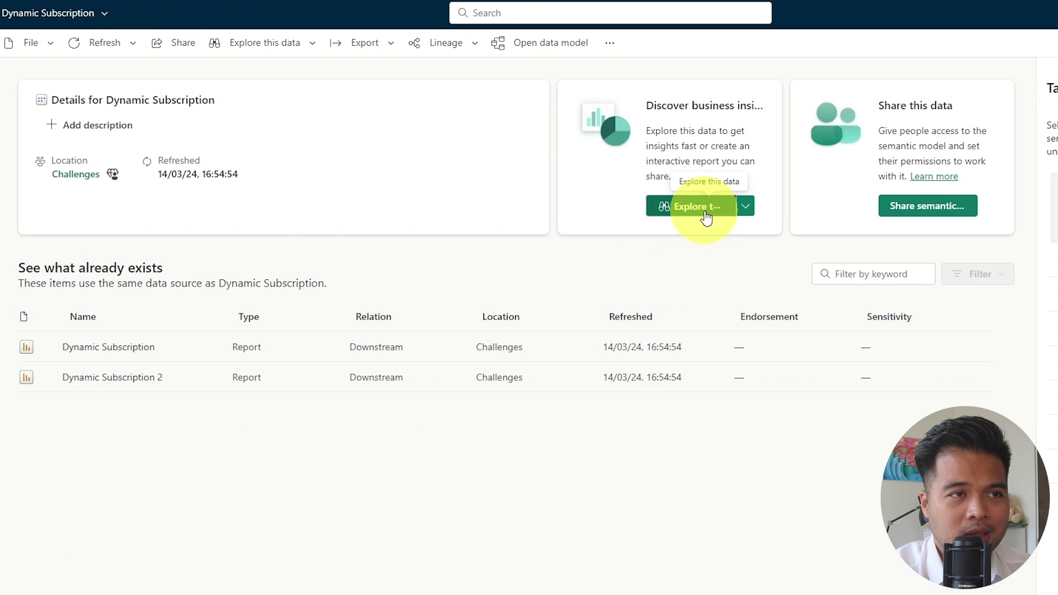
- Launch the exploration and expand every Data pane table, from Calculations through Products
left_click(706, 217)
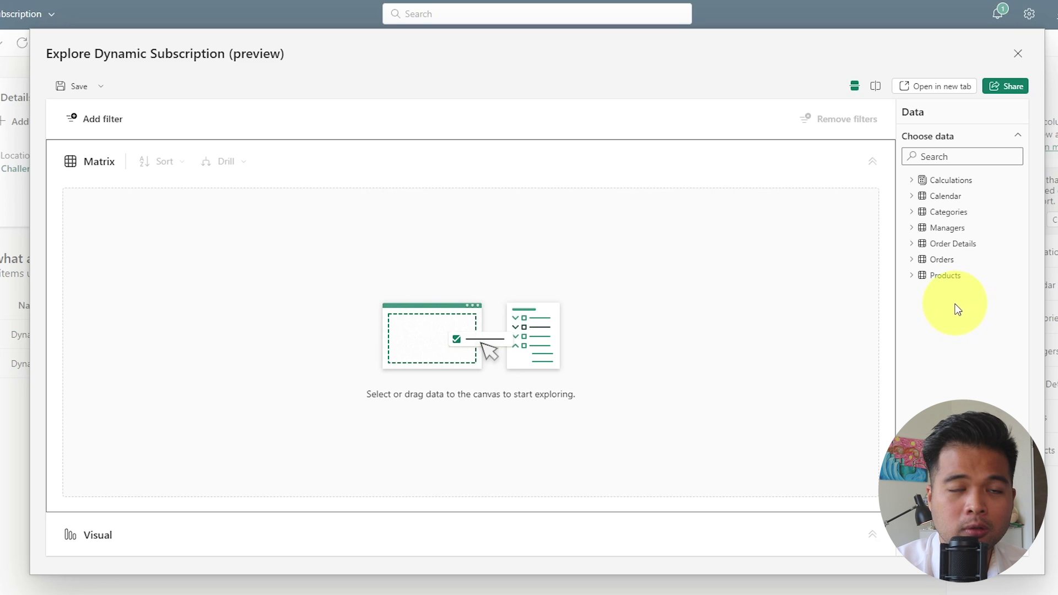
left_click(913, 184)
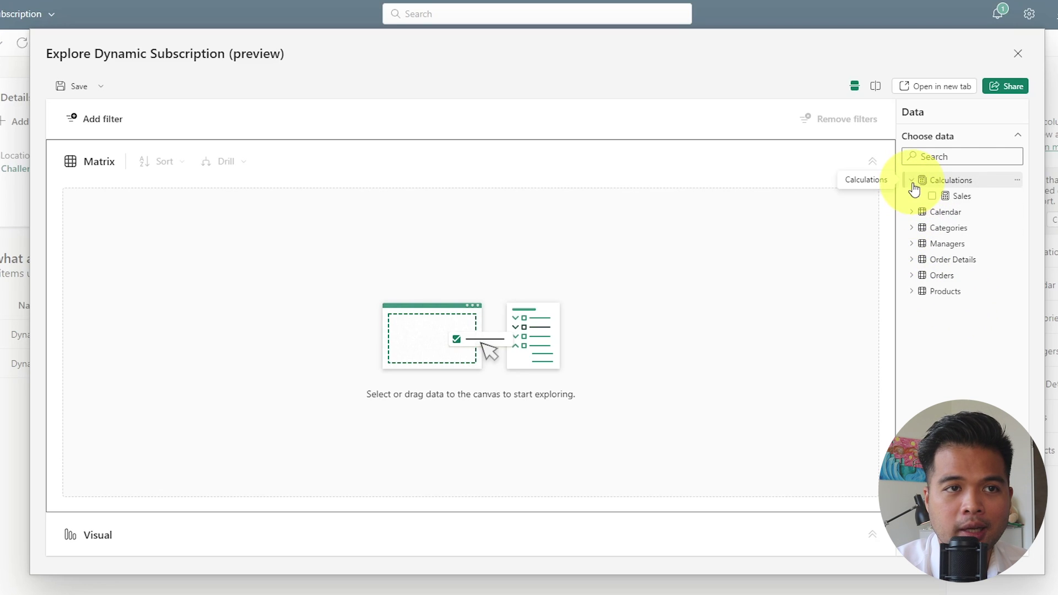
left_click(914, 212)
left_click(912, 260)
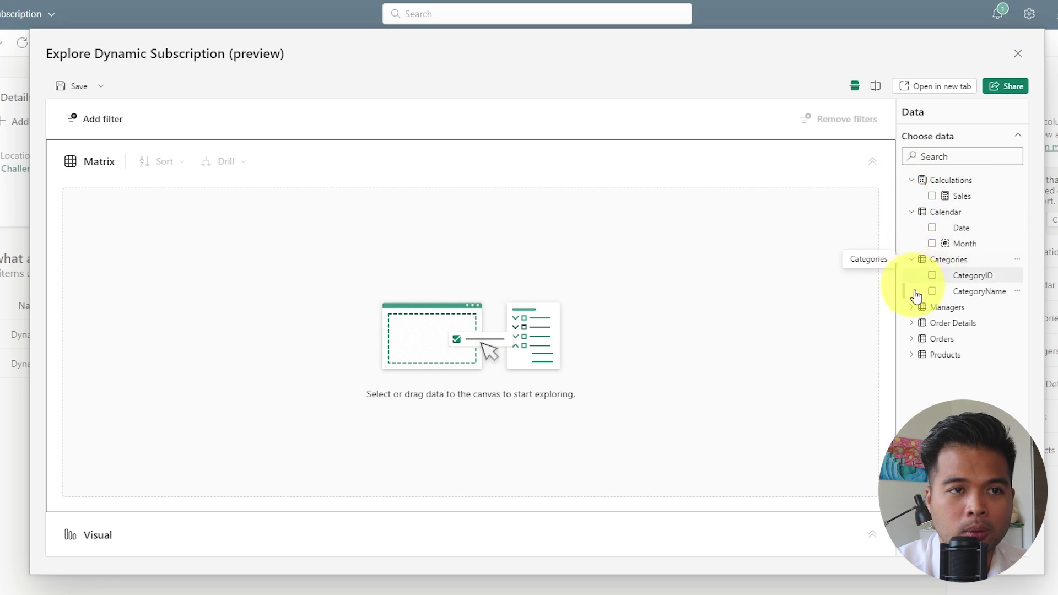
left_click(913, 307)
left_click(912, 367)
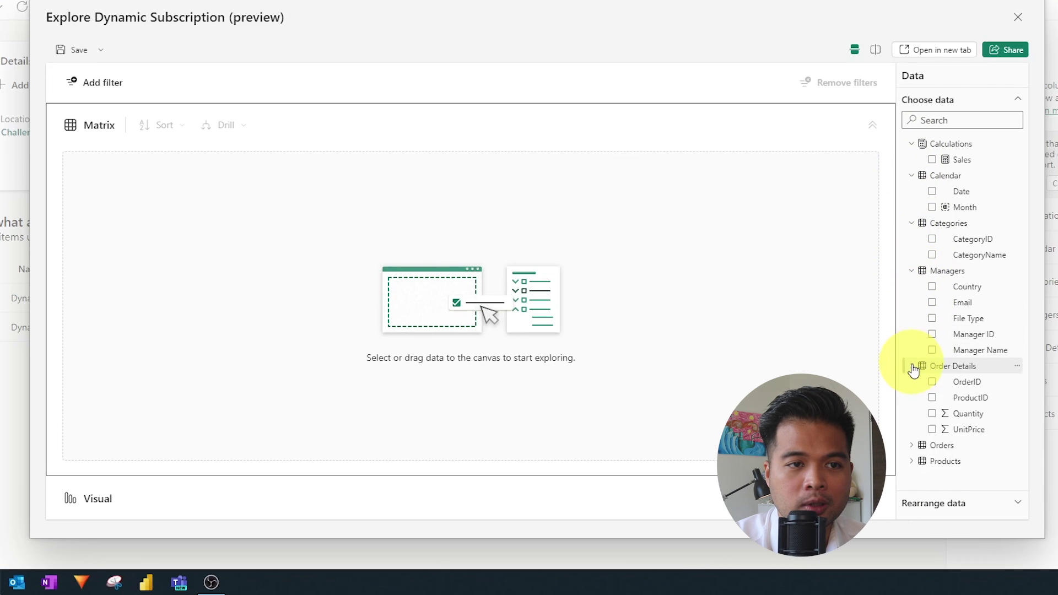
left_click(912, 446)
scroll(936, 428, "down", 1)
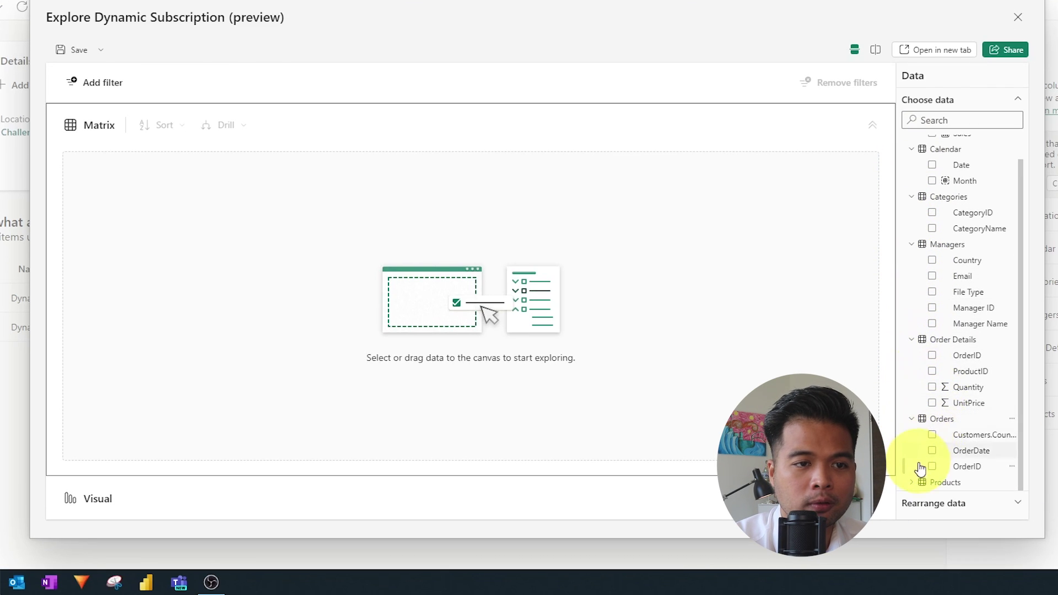
left_click(912, 483)
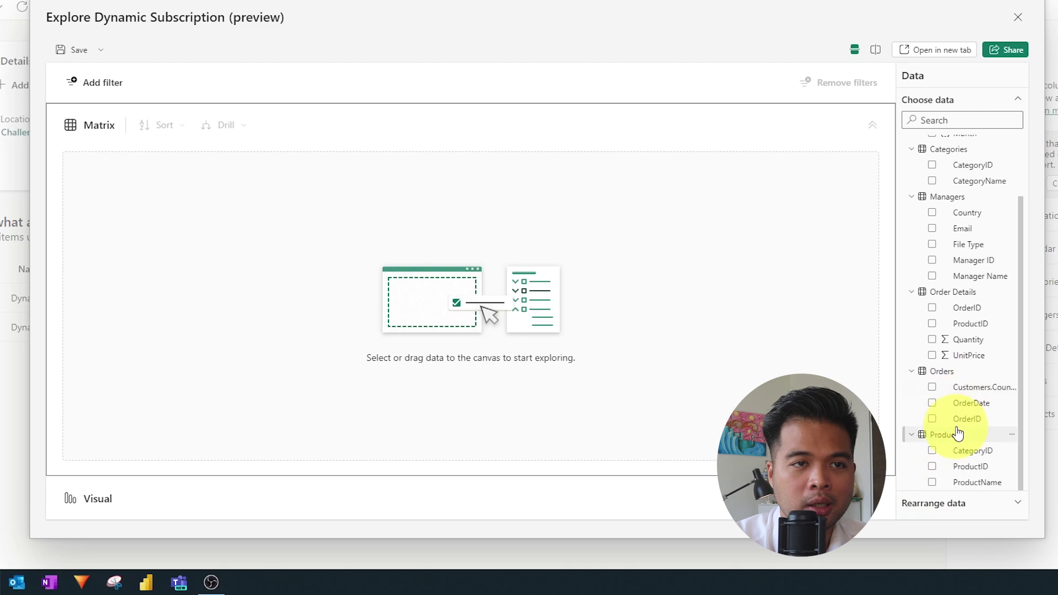
scroll(956, 424, "up", 3)
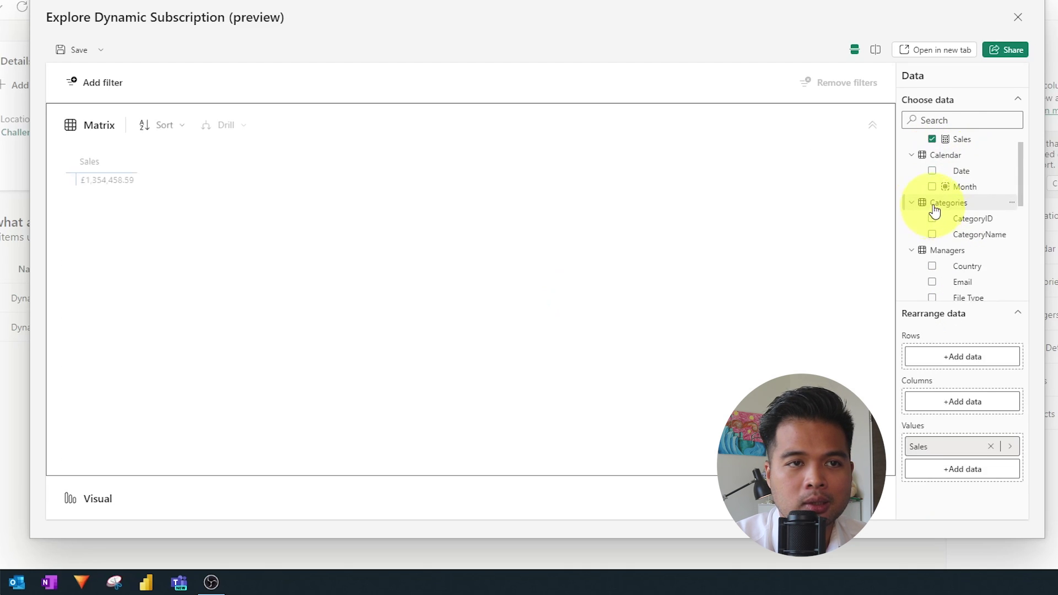
- Add Month so the matrix breaks Sales down monthly from July 1996 to May 1998
left_click(933, 187)
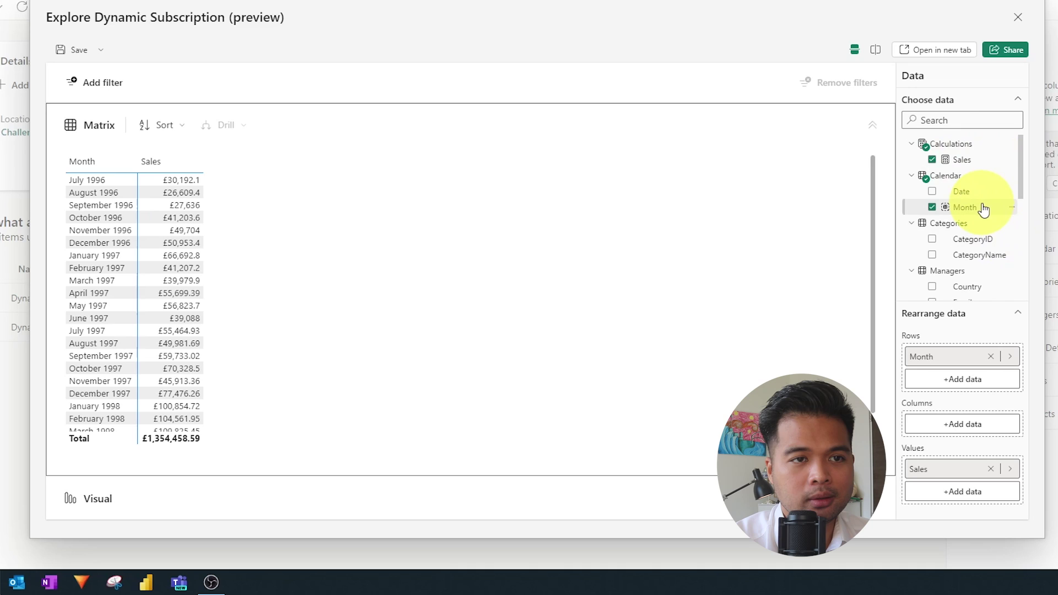
scroll(986, 209, "down", 6)
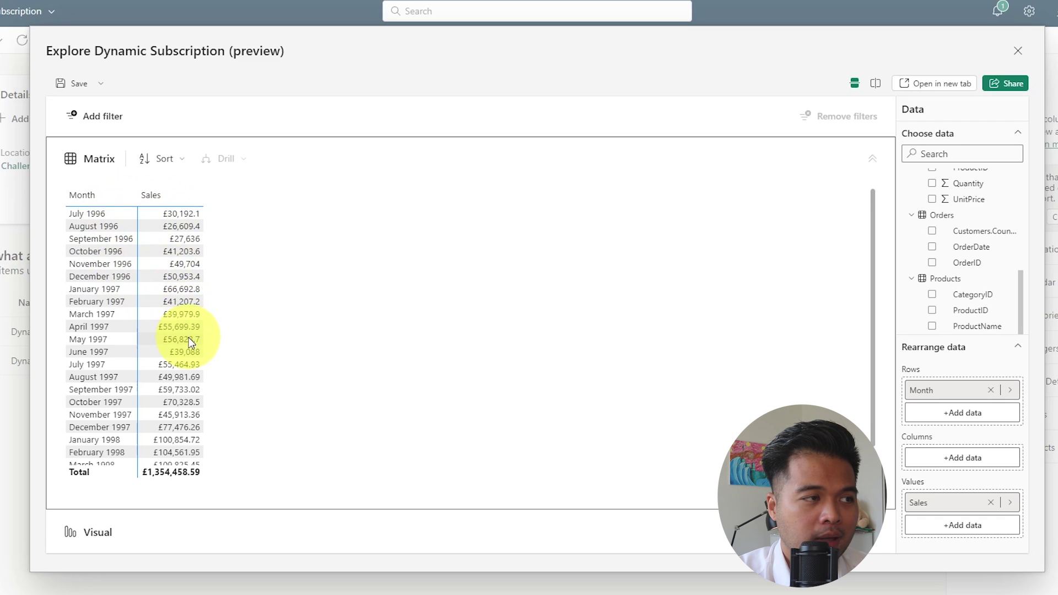
scroll(176, 329, "down", 1)
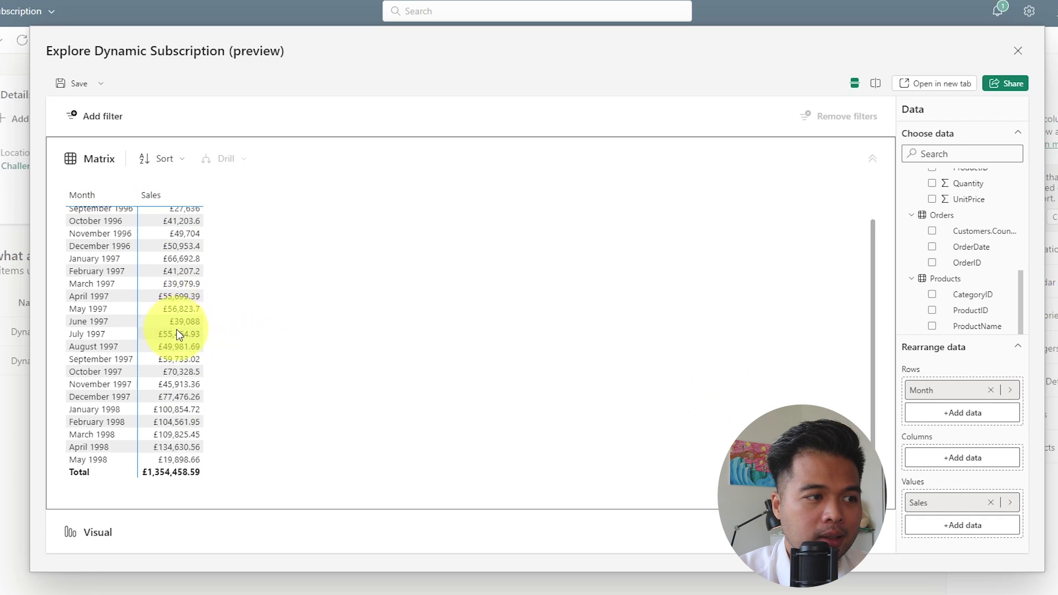
scroll(176, 329, "up", 1)
scroll(979, 263, "up", 3)
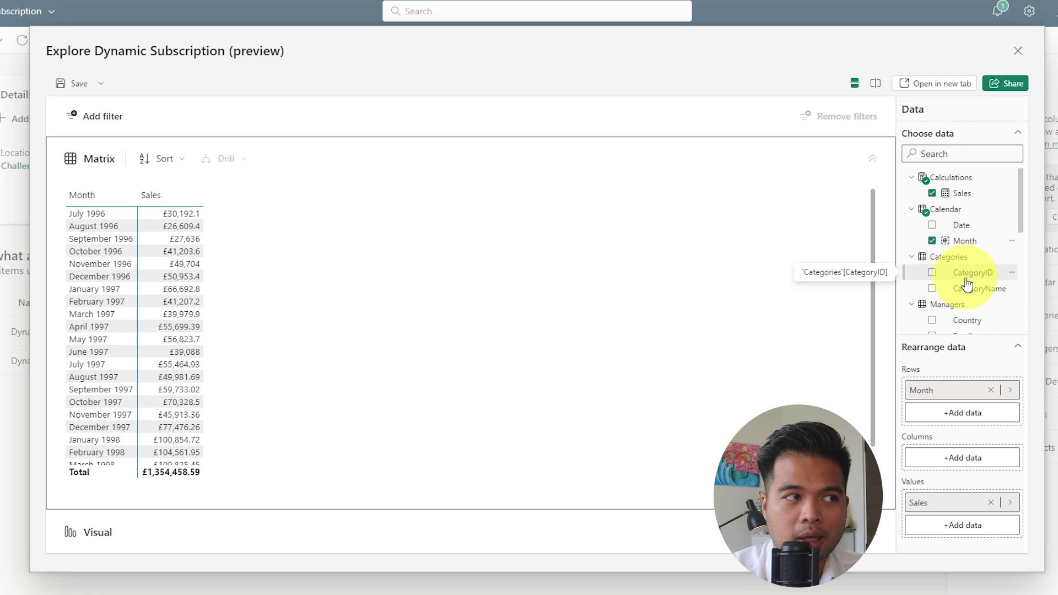
scroll(272, 341, "down", 1)
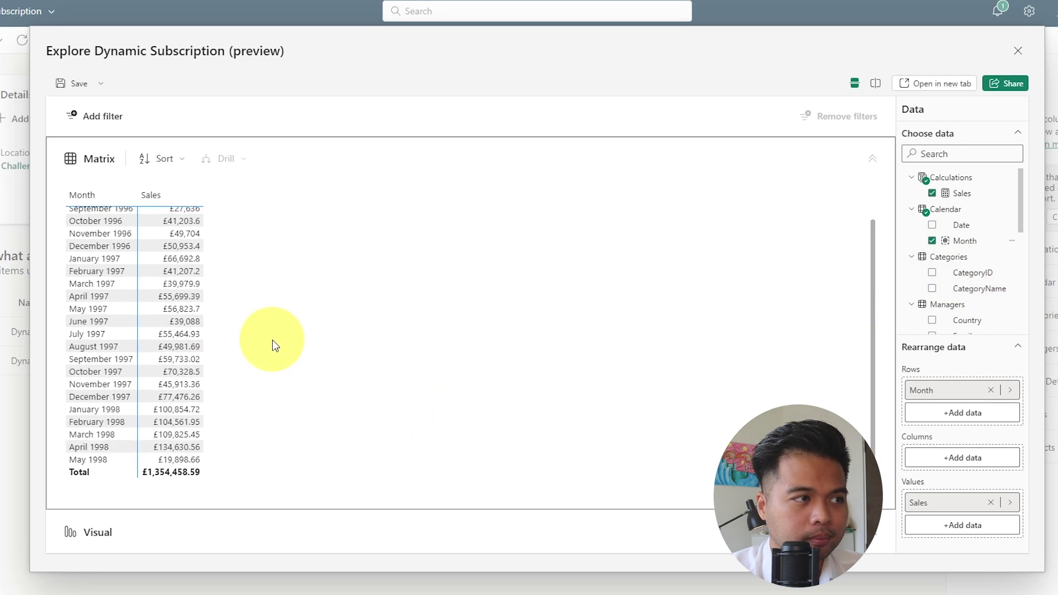
scroll(276, 346, "up", 1)
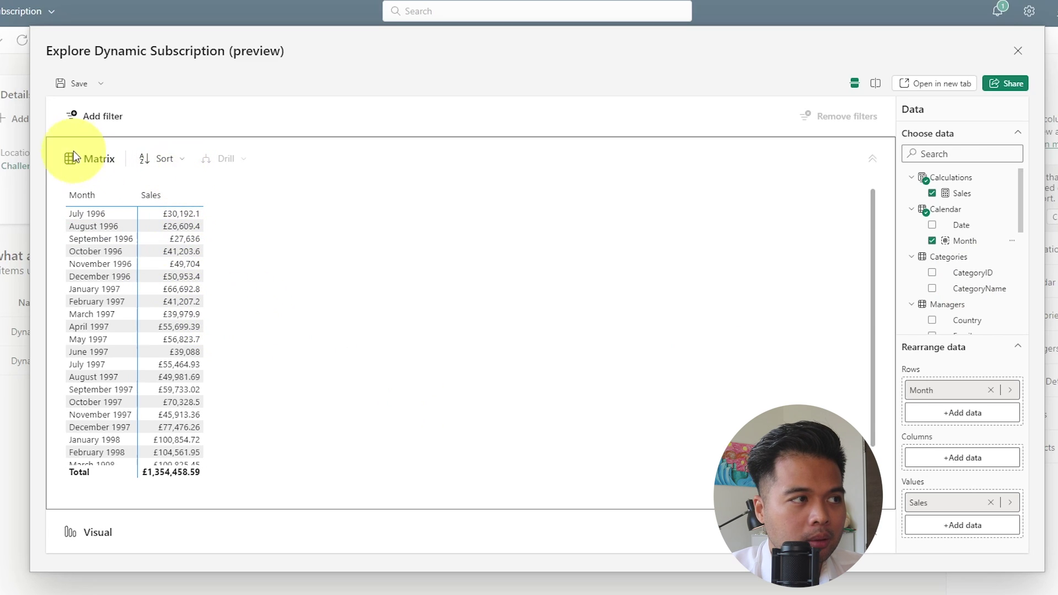
- Look over the Sort by options and close them without reordering the matrix
left_click(178, 164)
mouse_move(188, 186)
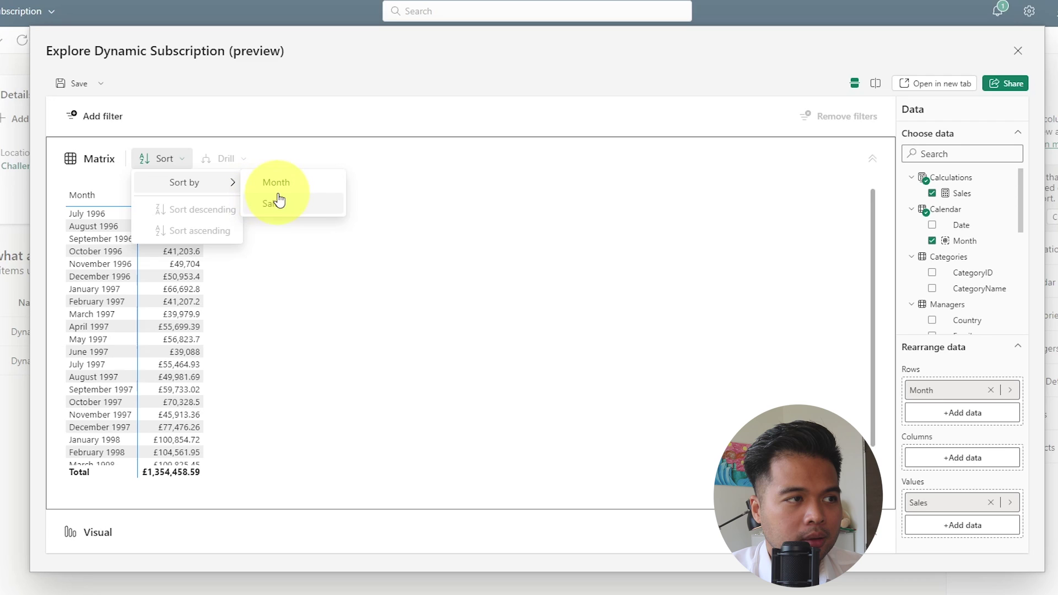
left_click(276, 307)
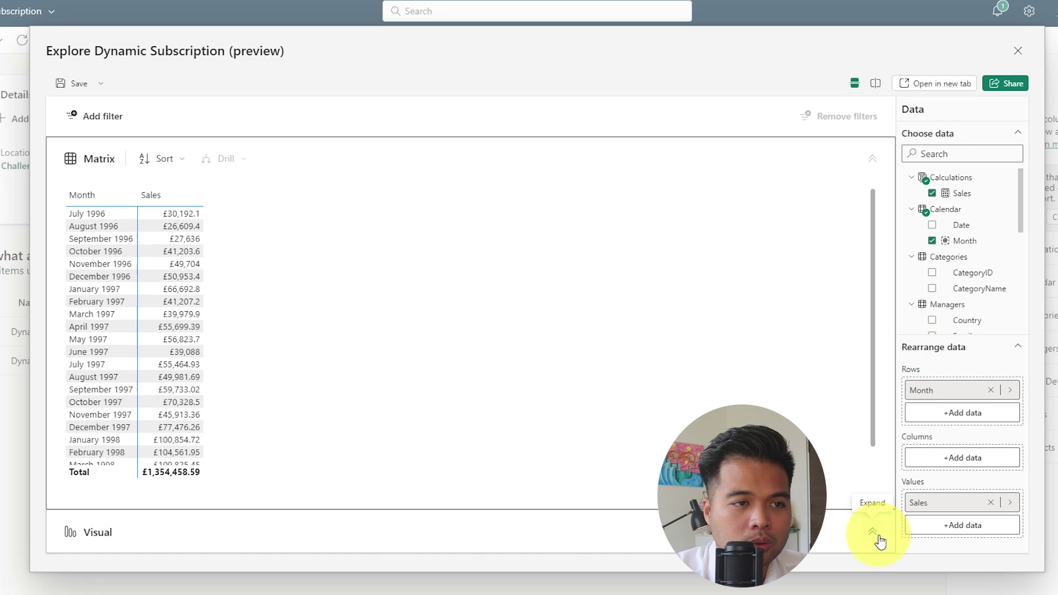
- Expand the Visual section to show a Sales by Month line chart beneath the matrix
scroll(177, 248, "down", 1)
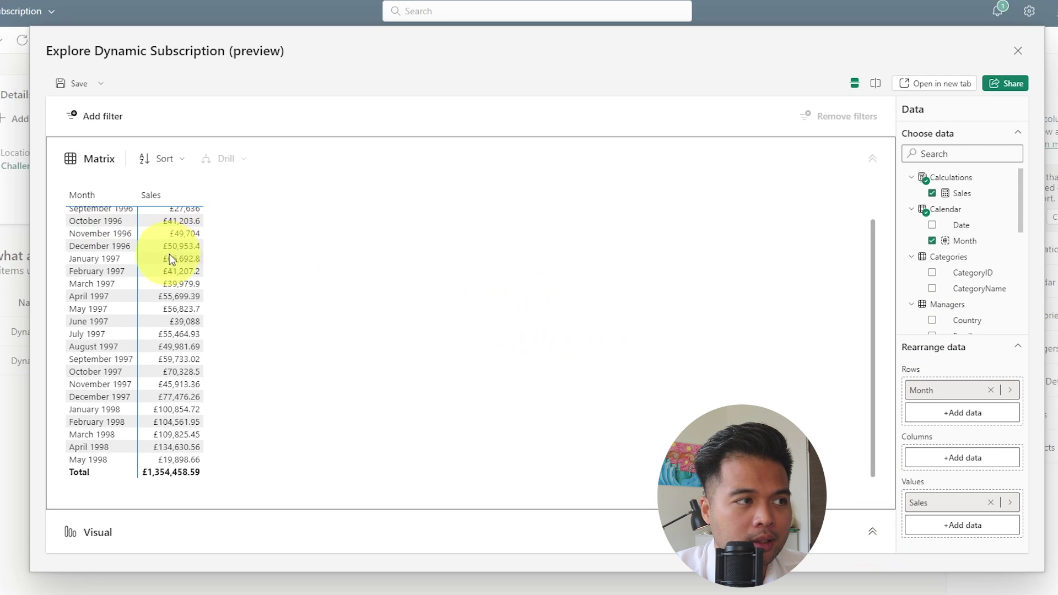
scroll(177, 248, "up", 1)
left_click(879, 544)
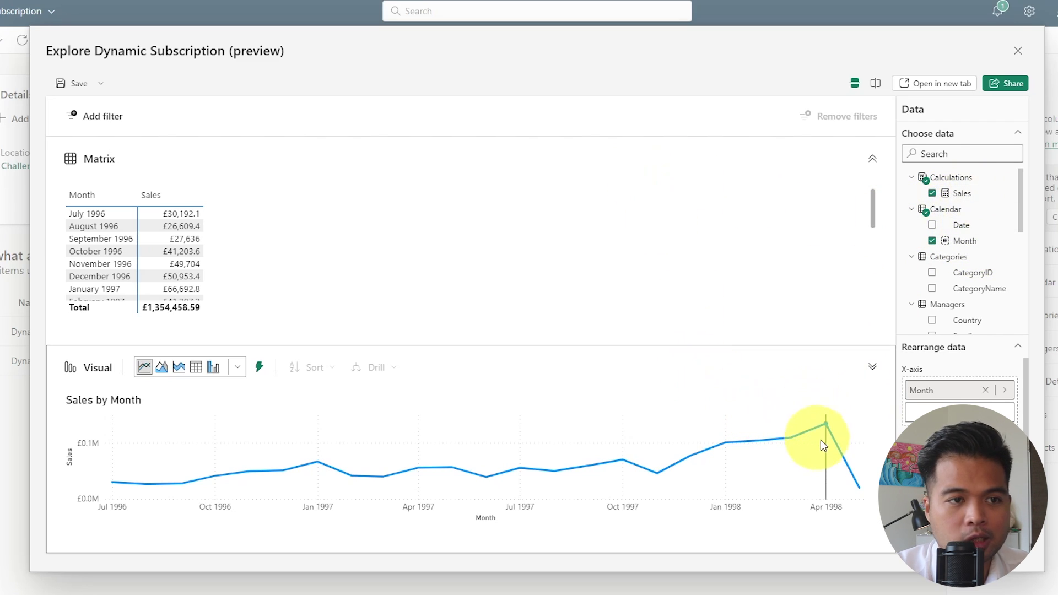
mouse_move(827, 423)
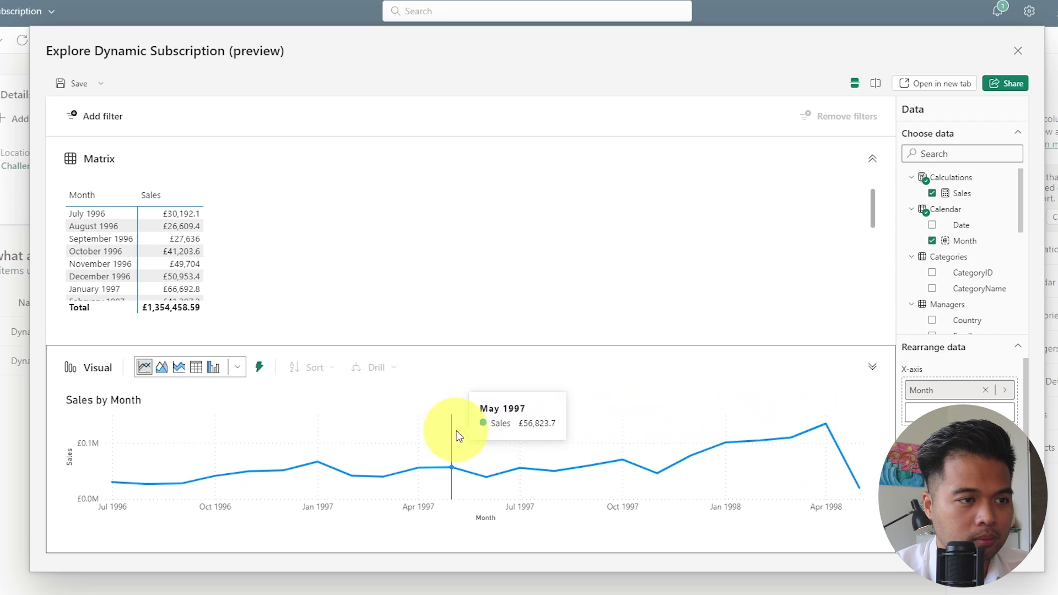
- Switch the Sales by Month line chart to a clustered column chart
left_click(238, 369)
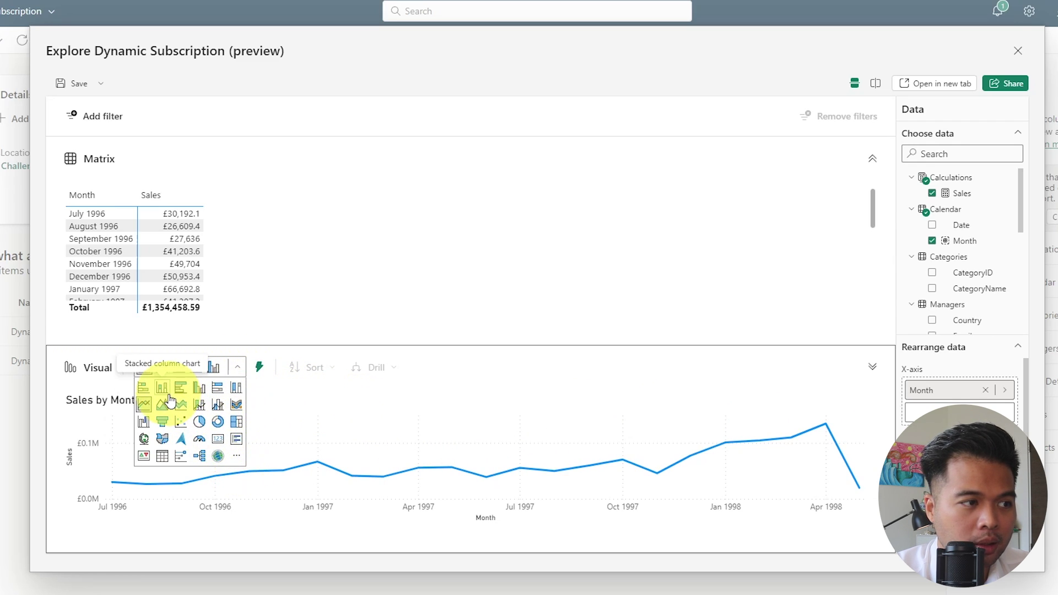
left_click(200, 392)
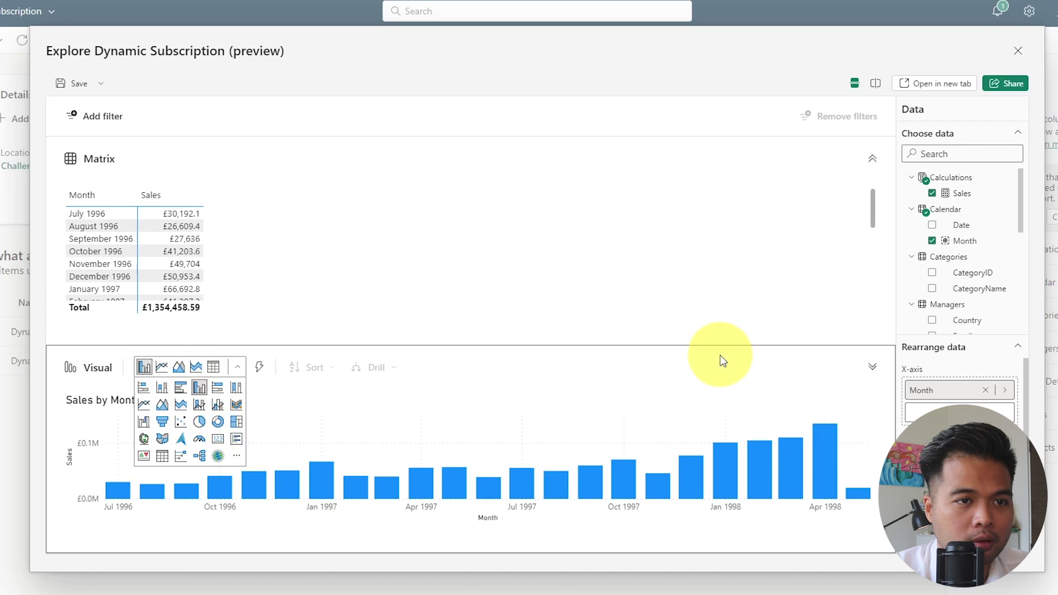
left_click(719, 356)
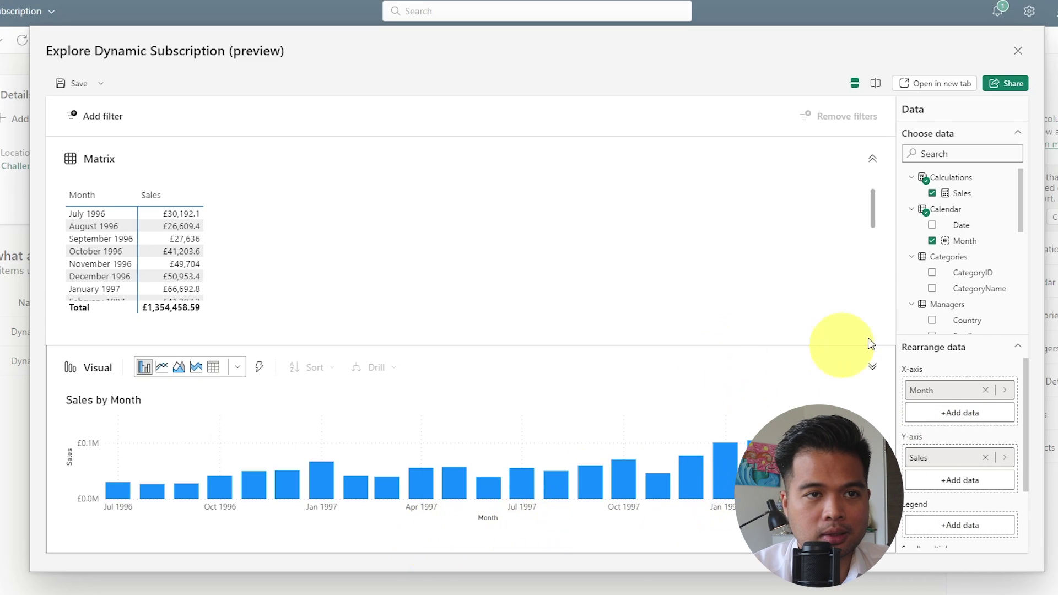
scroll(959, 405, "down", 2)
scroll(959, 405, "up", 2)
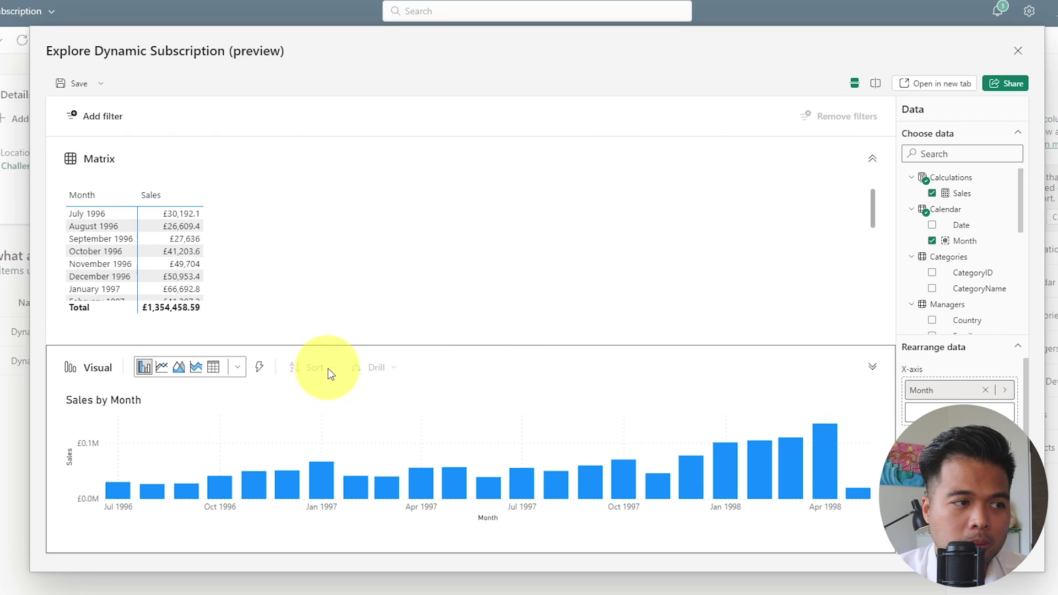
- Put CategoryName in the Legend well to colour each month's column by category
scroll(998, 472, "down", 2)
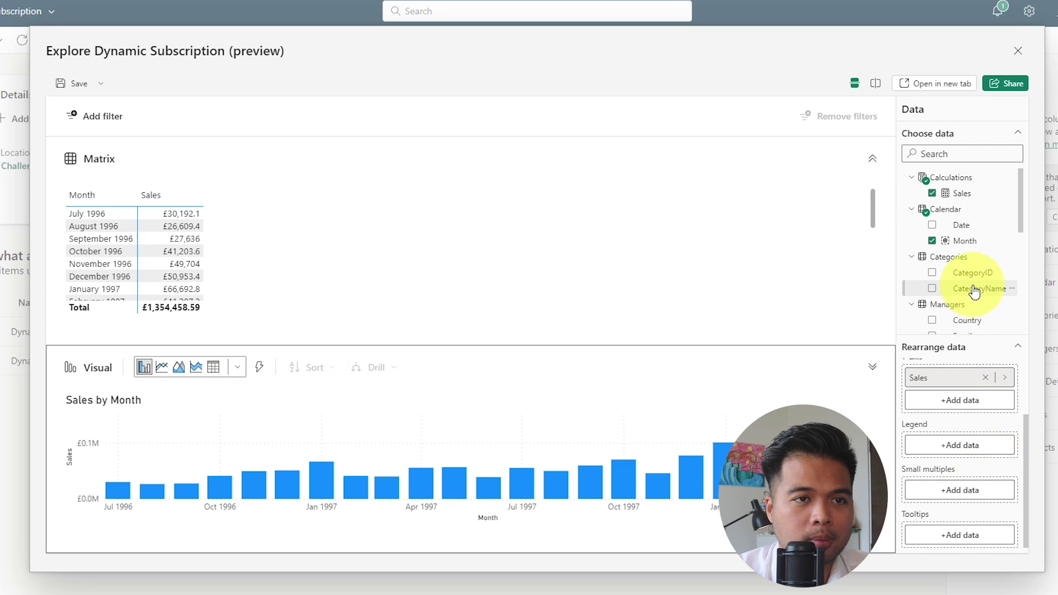
scroll(973, 264, "down", 3)
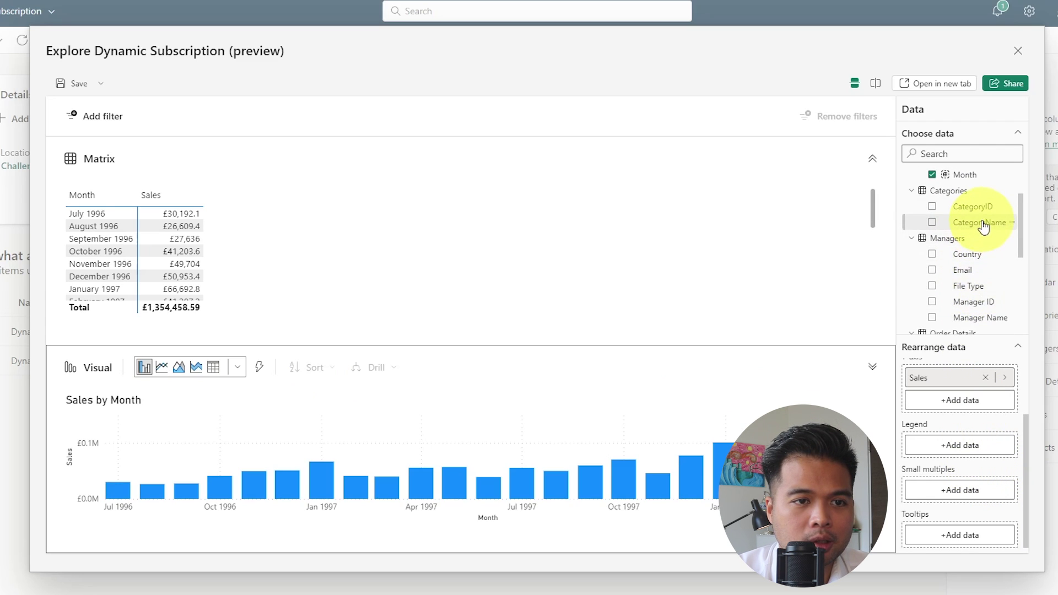
left_click_drag(980, 222, 958, 444)
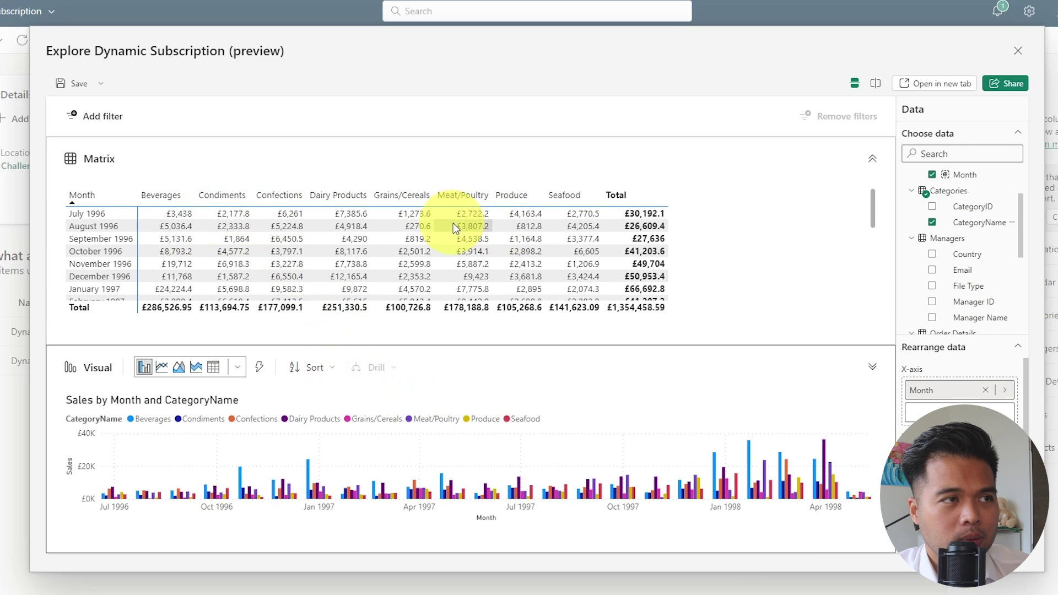
scroll(727, 261, "down", 5)
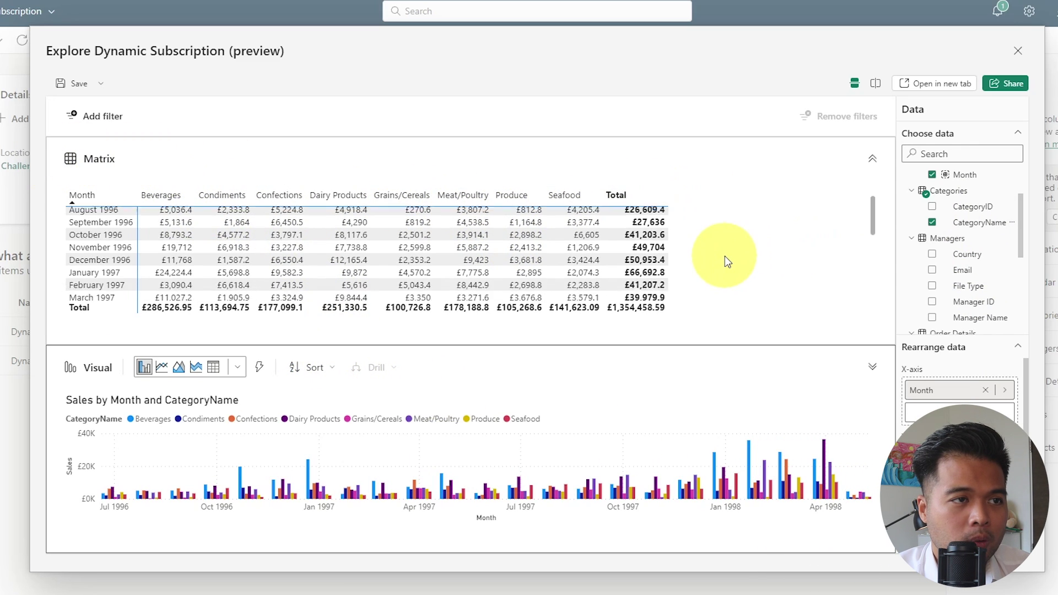
scroll(725, 257, "up", 5)
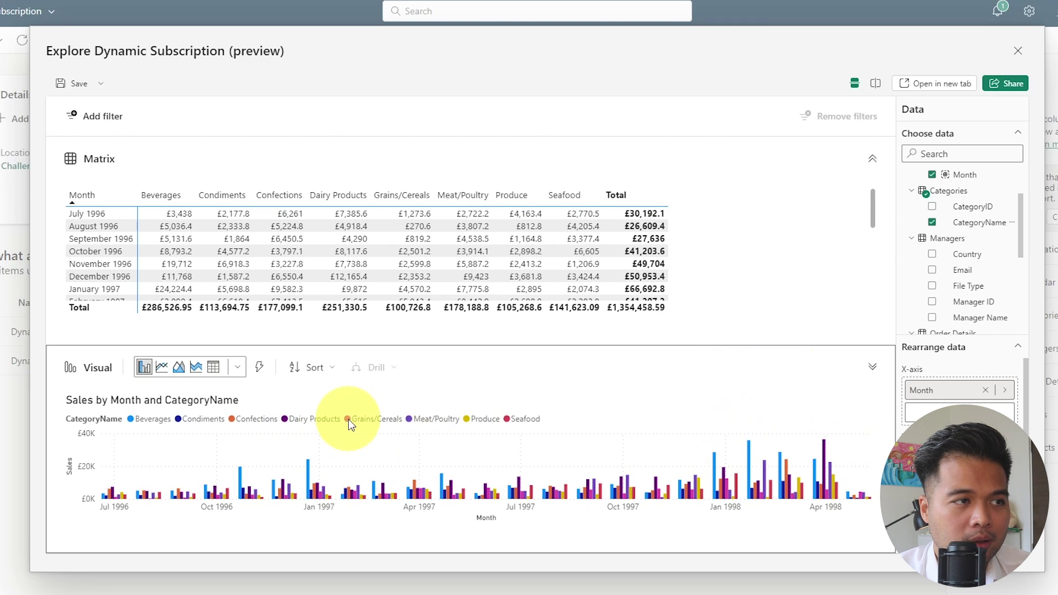
- Check the Sort legend options and close them without changing the sort
left_click(325, 370)
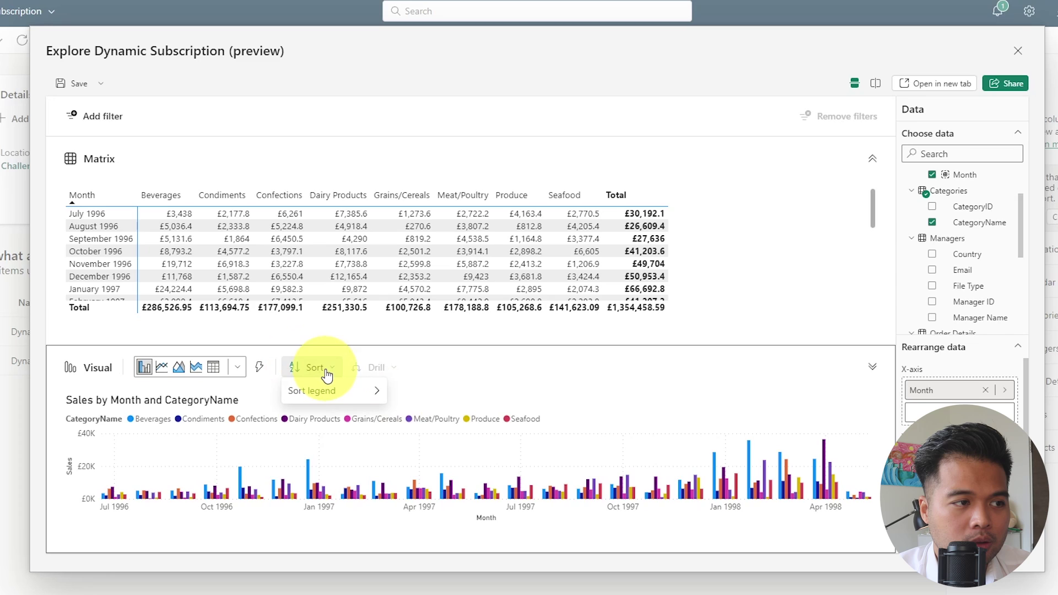
mouse_move(338, 393)
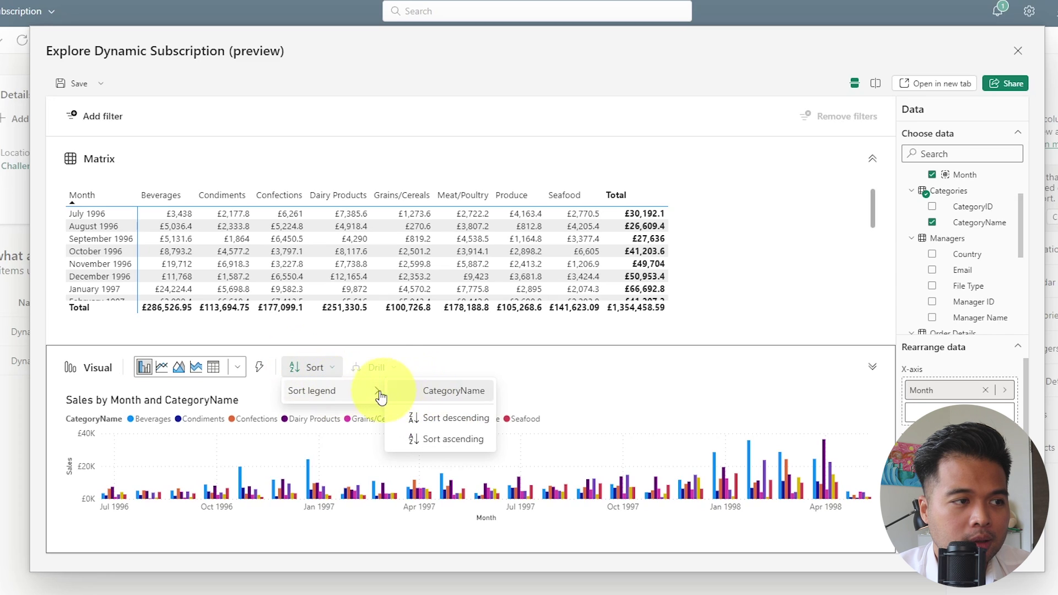
left_click(328, 369)
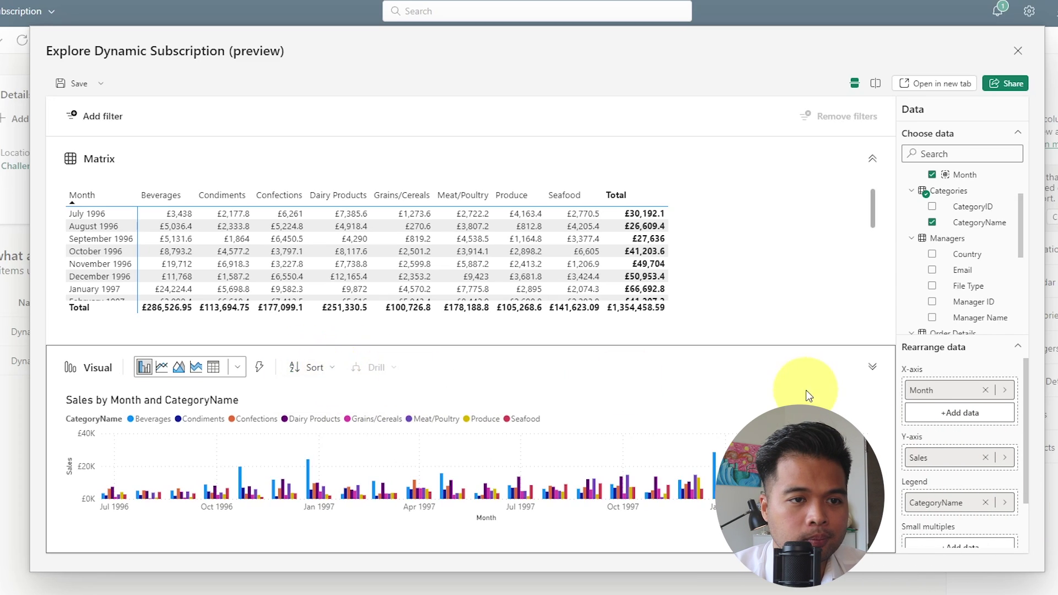
- Remove CategoryName from the chart's Legend well
left_click(986, 503)
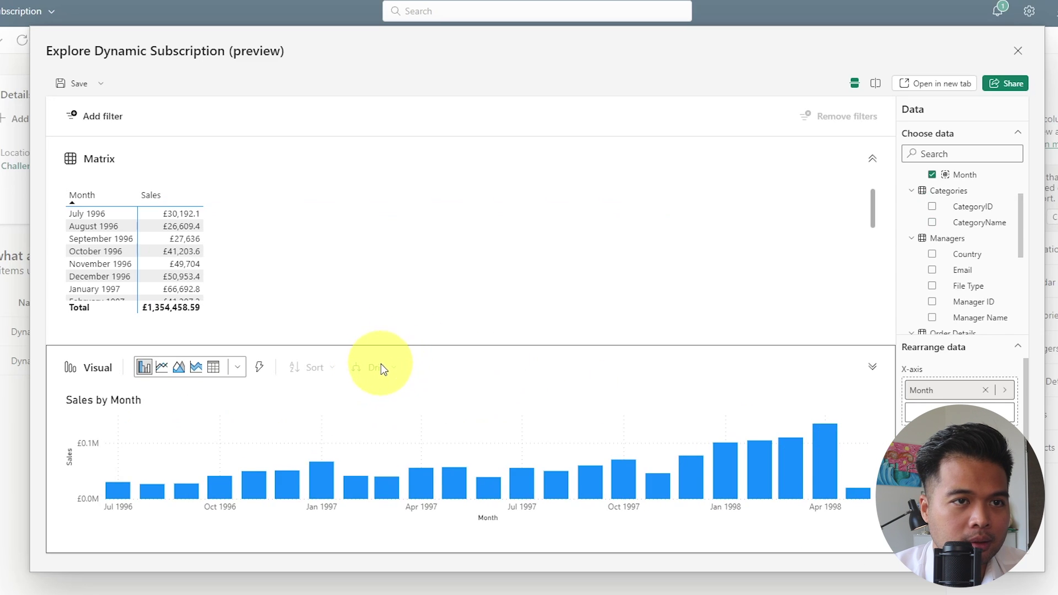
scroll(937, 213, "down", 2)
scroll(954, 236, "up", 4)
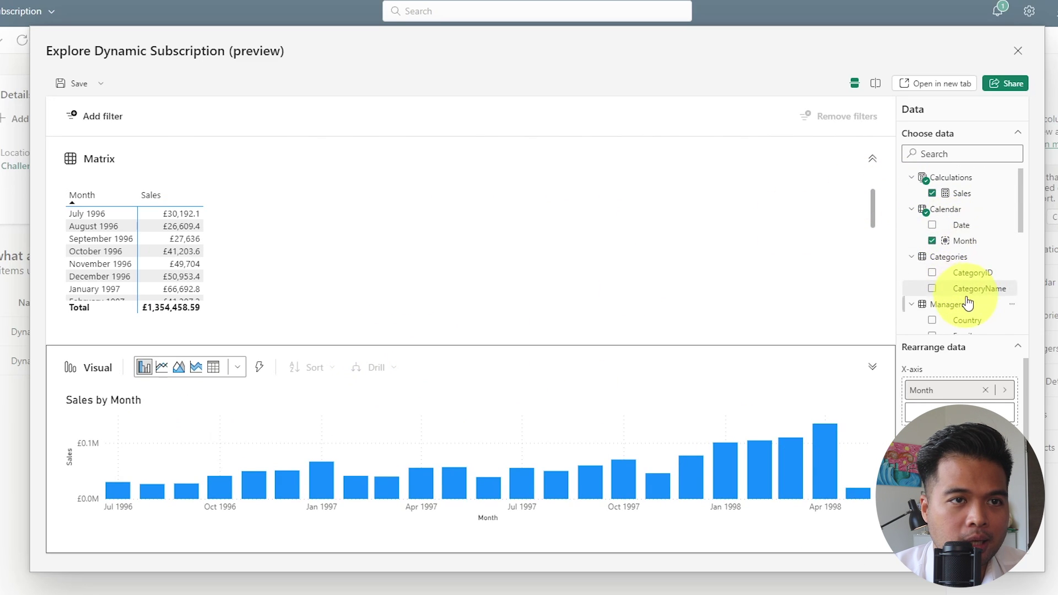
- Add Date under Month on the X-axis, then drill back up to monthly totals
left_click_drag(961, 225, 981, 413)
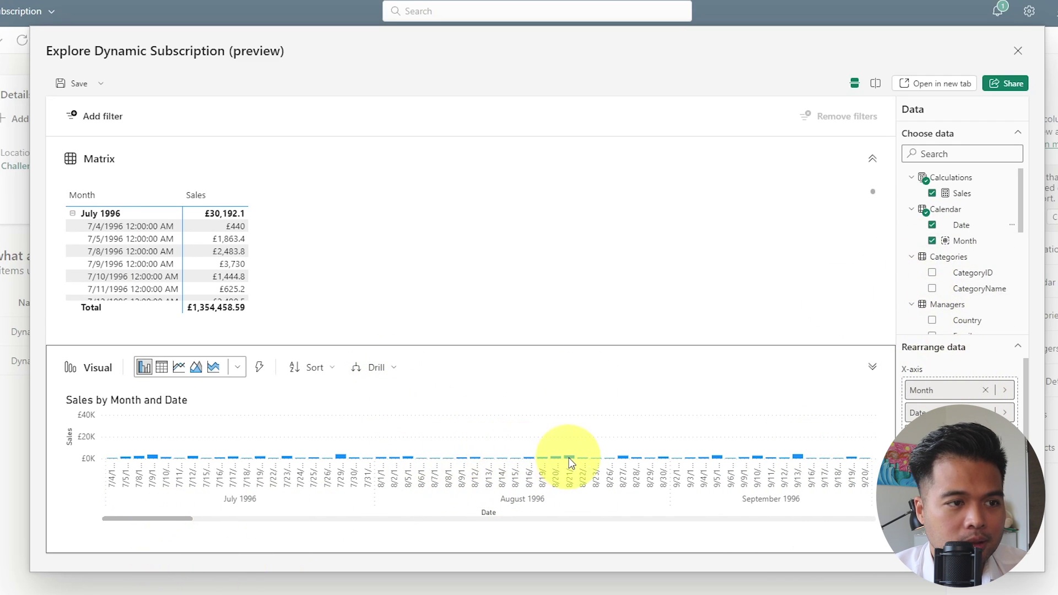
scroll(235, 270, "down", 15)
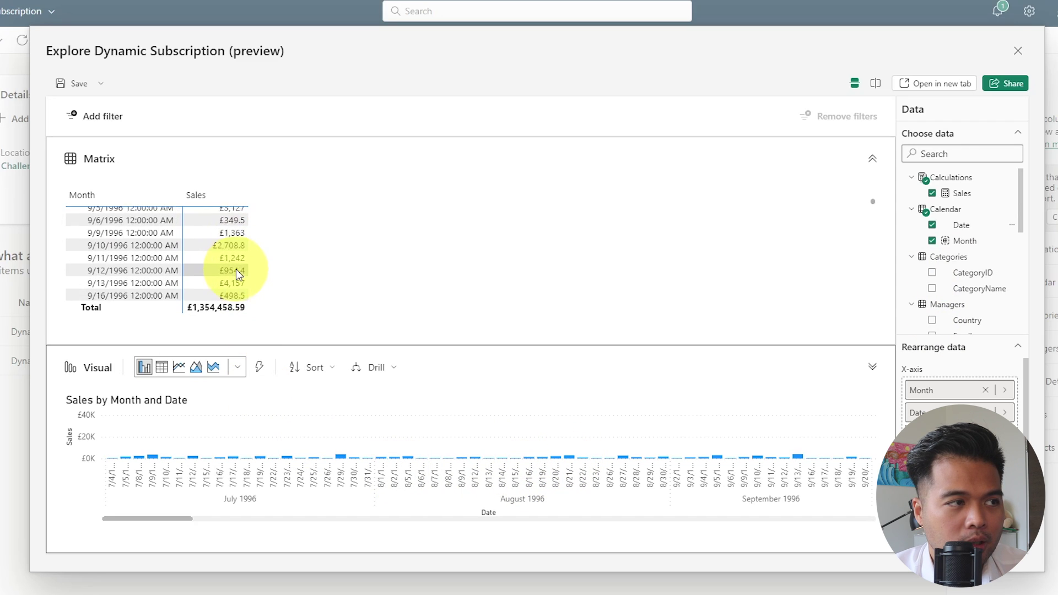
scroll(236, 269, "down", 10)
left_click(375, 367)
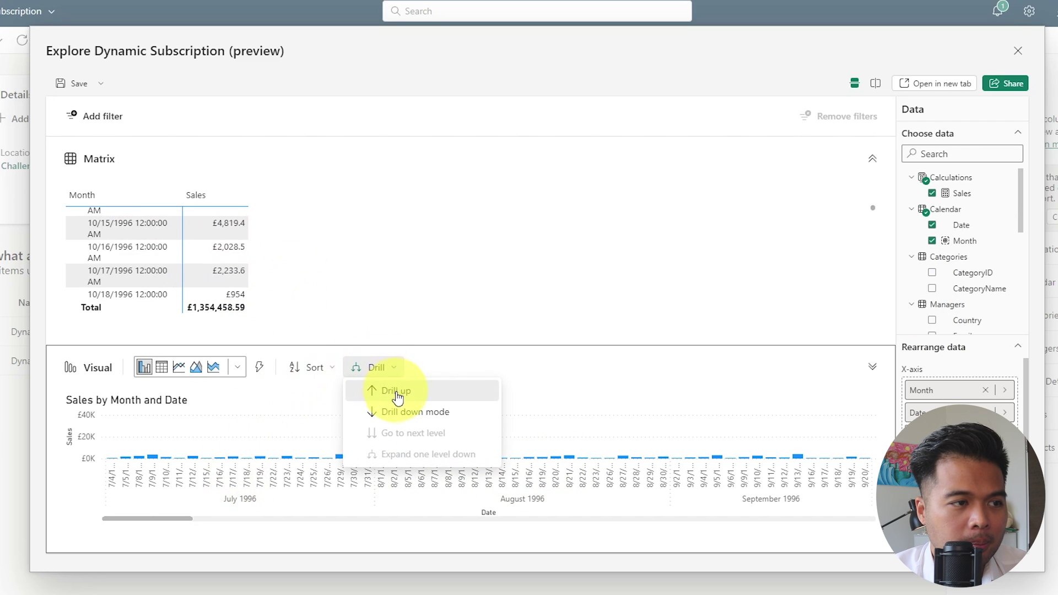
left_click(397, 396)
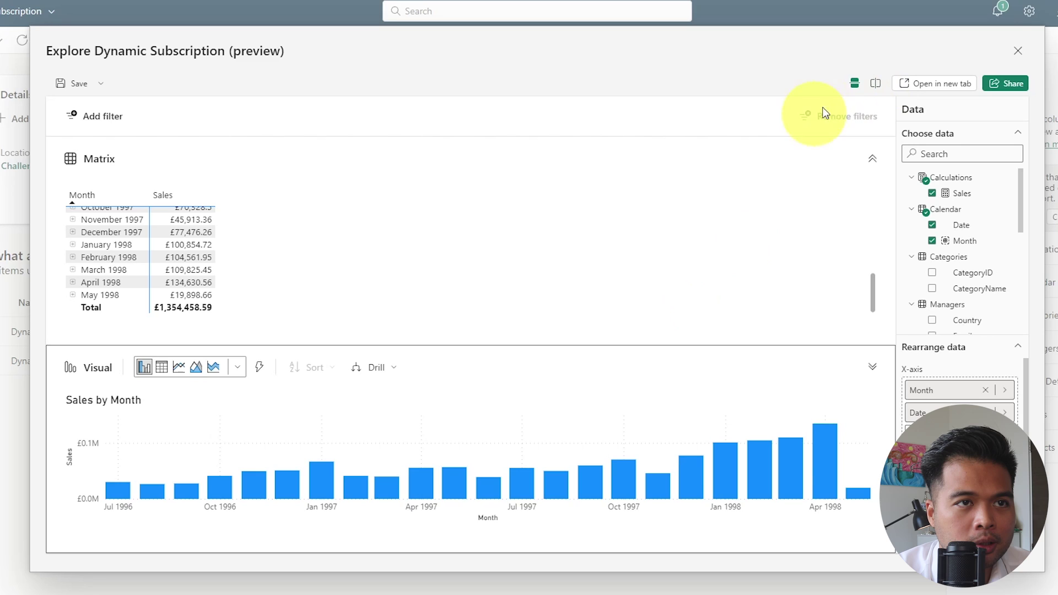
left_click(877, 84)
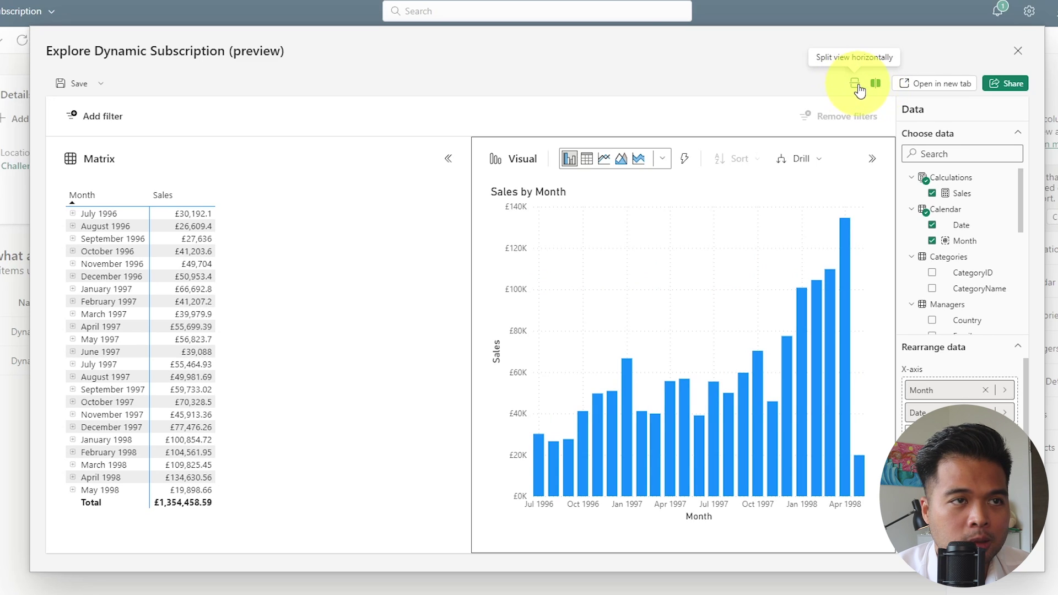
left_click(855, 84)
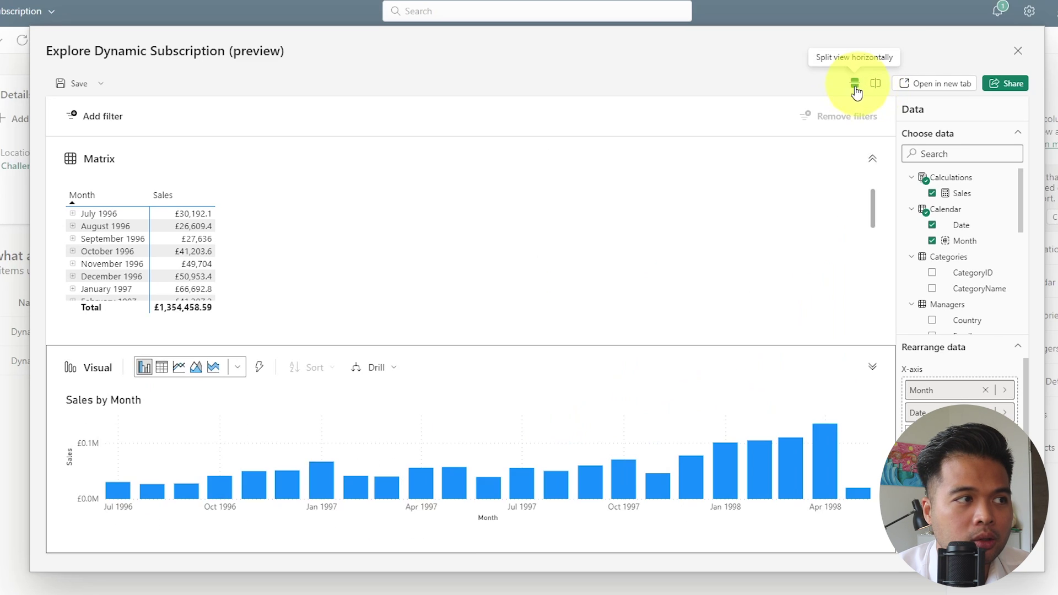
- Add a Categories > CategoryName filter, inspect its filter types, then remove it
left_click(113, 120)
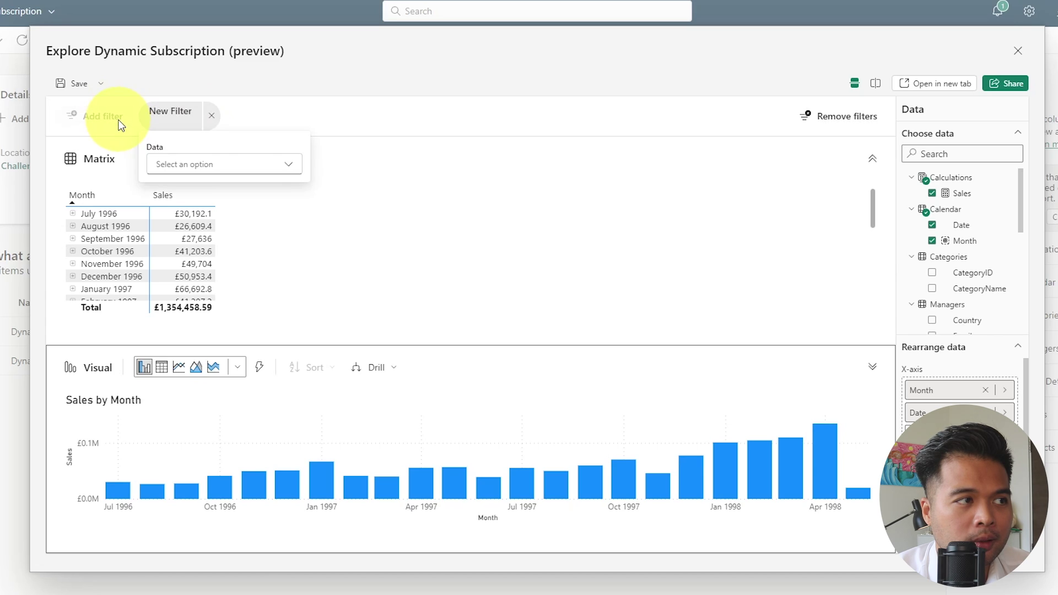
left_click(289, 164)
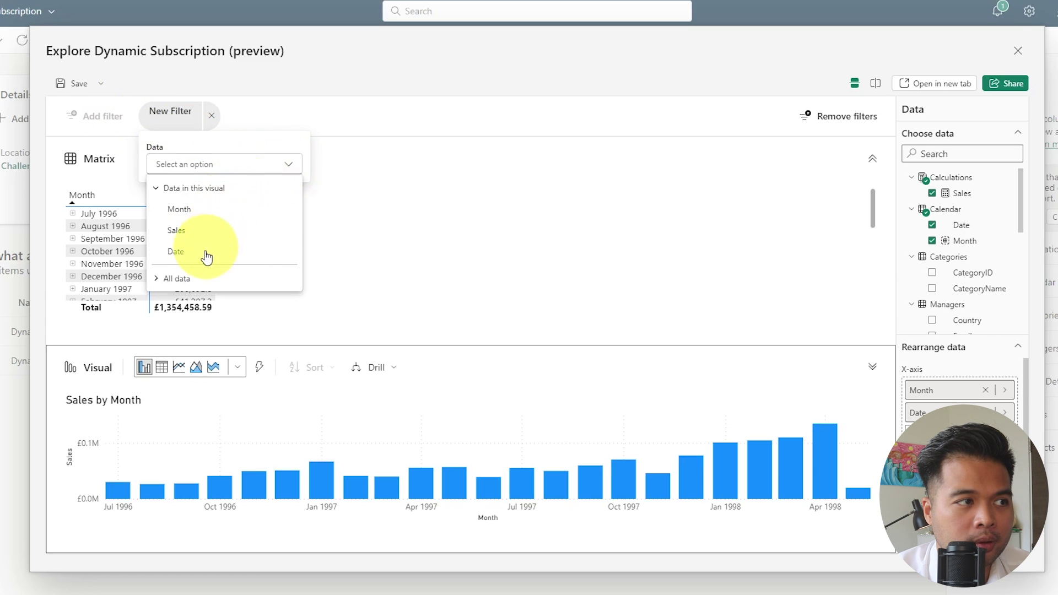
left_click(174, 285)
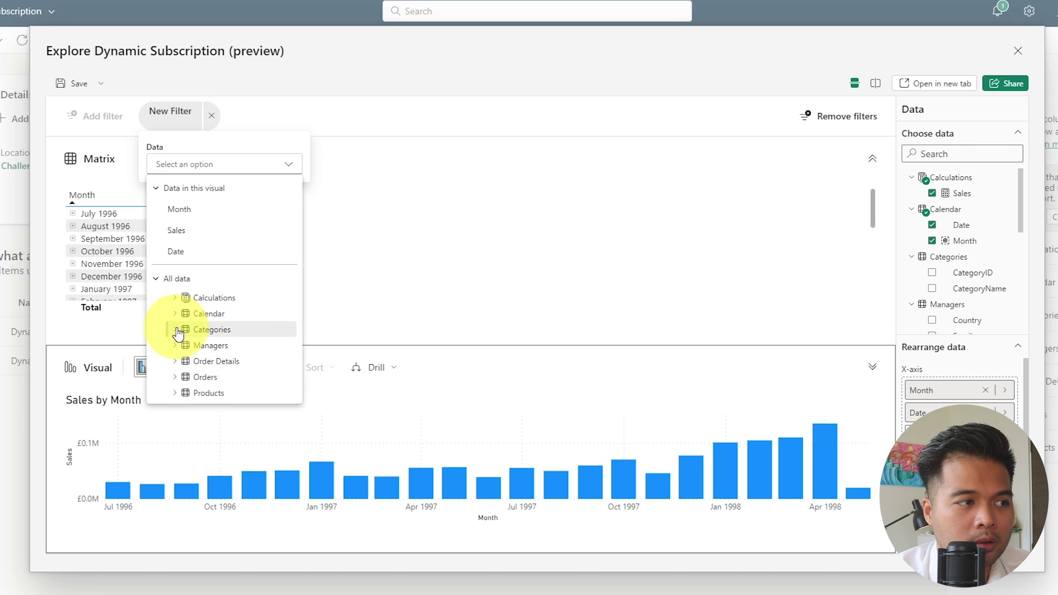
left_click(197, 331)
left_click(235, 335)
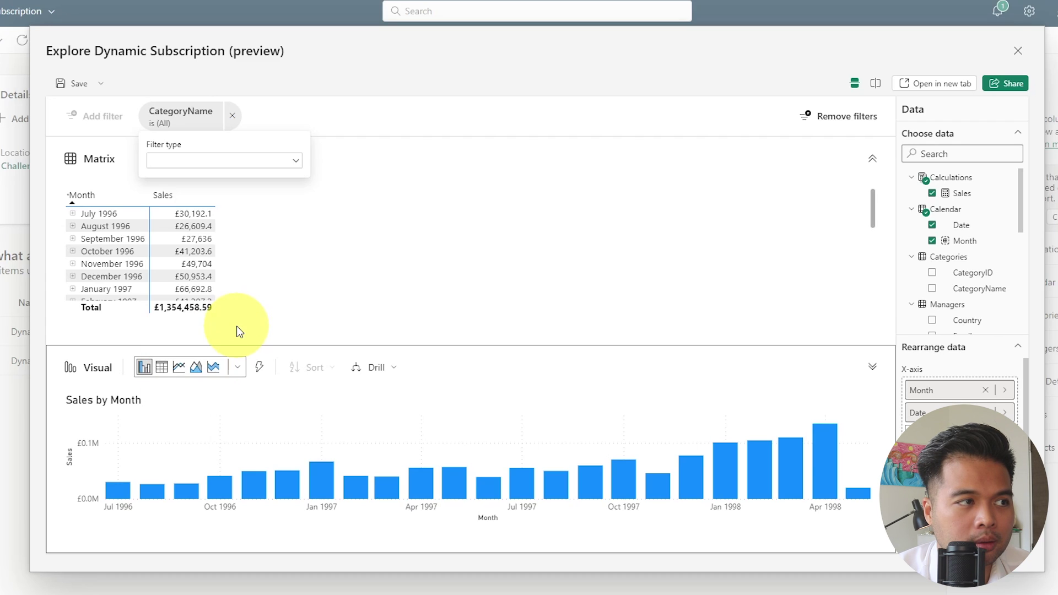
left_click(259, 159)
left_click(441, 153)
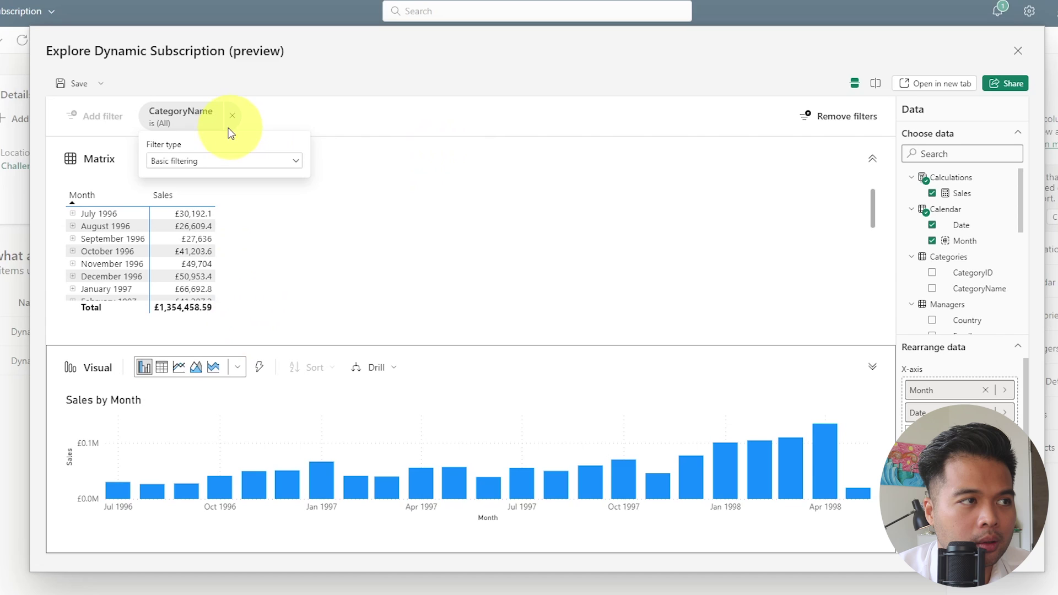
left_click(353, 159)
left_click(201, 125)
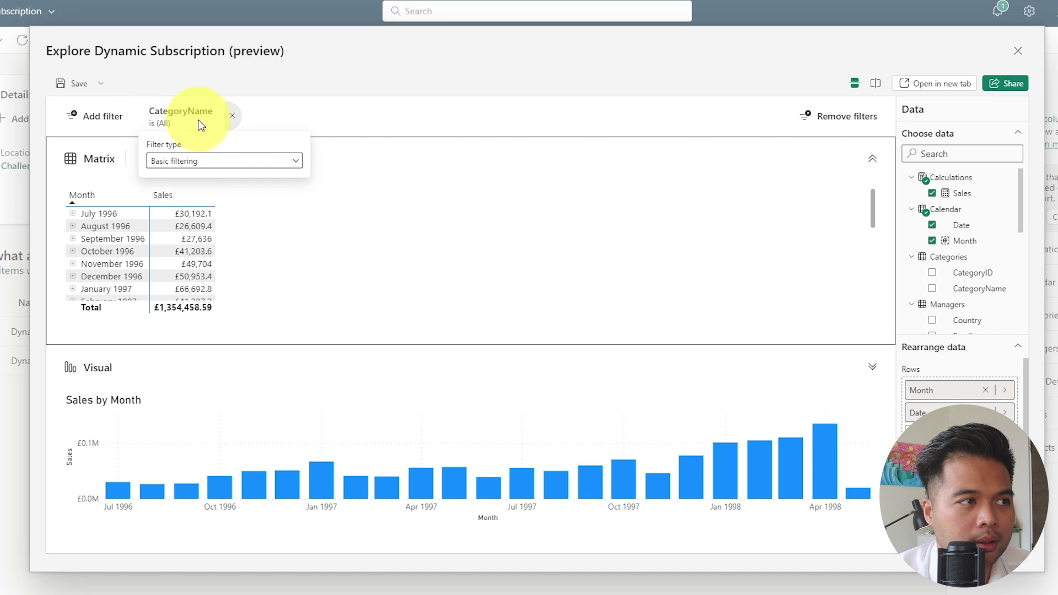
left_click(200, 162)
left_click(200, 189)
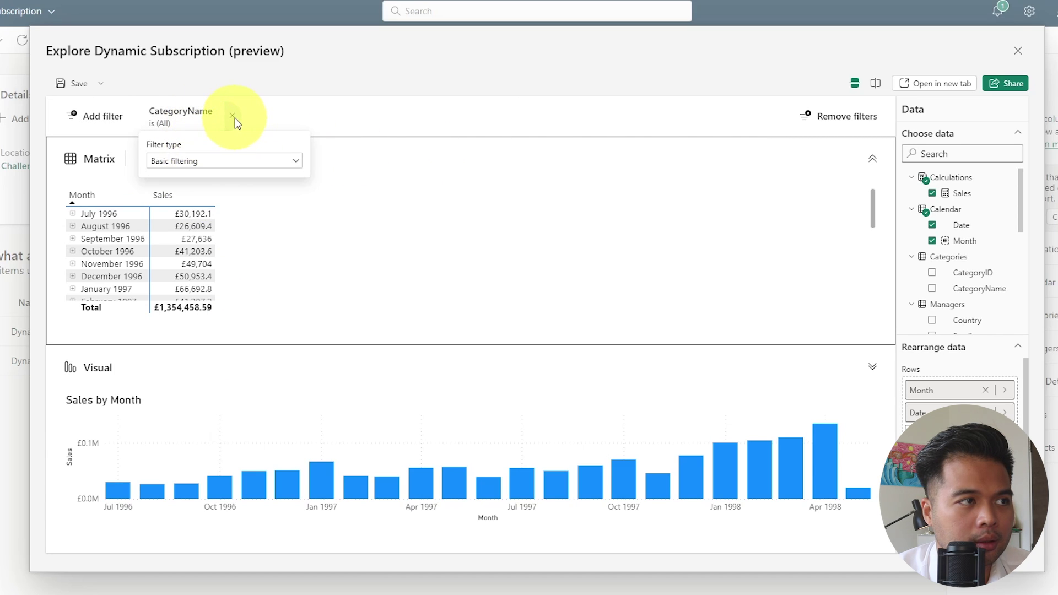
left_click(232, 116)
- Add a new CategoryName filter set to Condiments only, bringing the total to £113,694.75
left_click(110, 116)
left_click(178, 161)
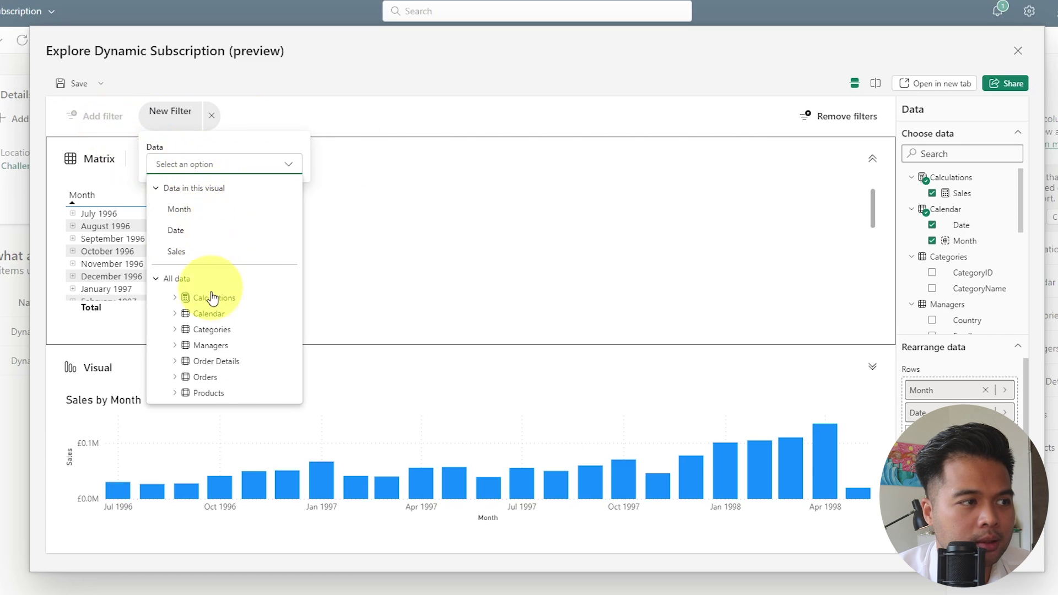
left_click(174, 331)
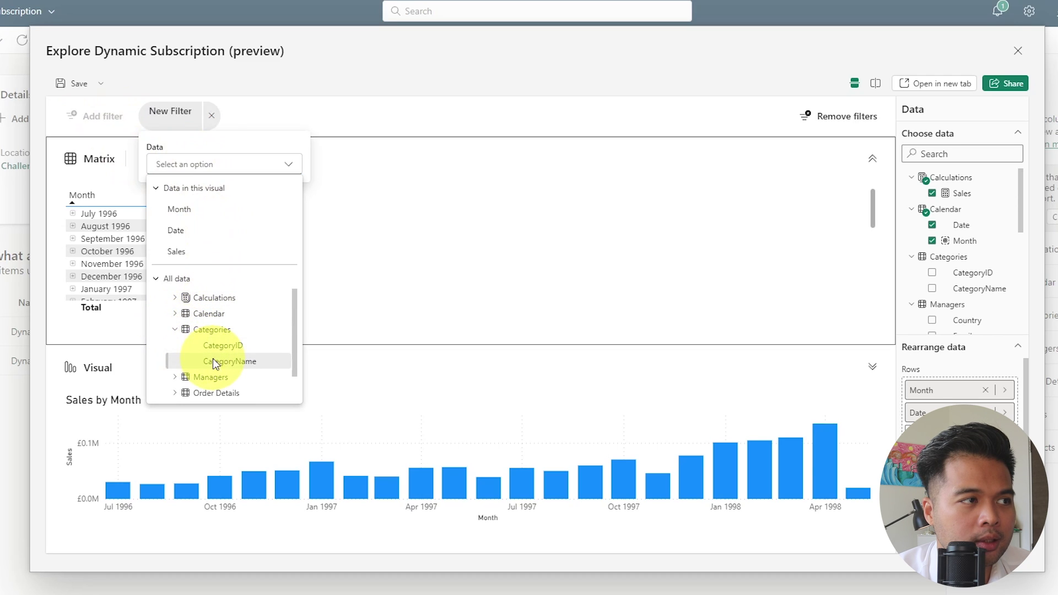
left_click(212, 358)
left_click(196, 204)
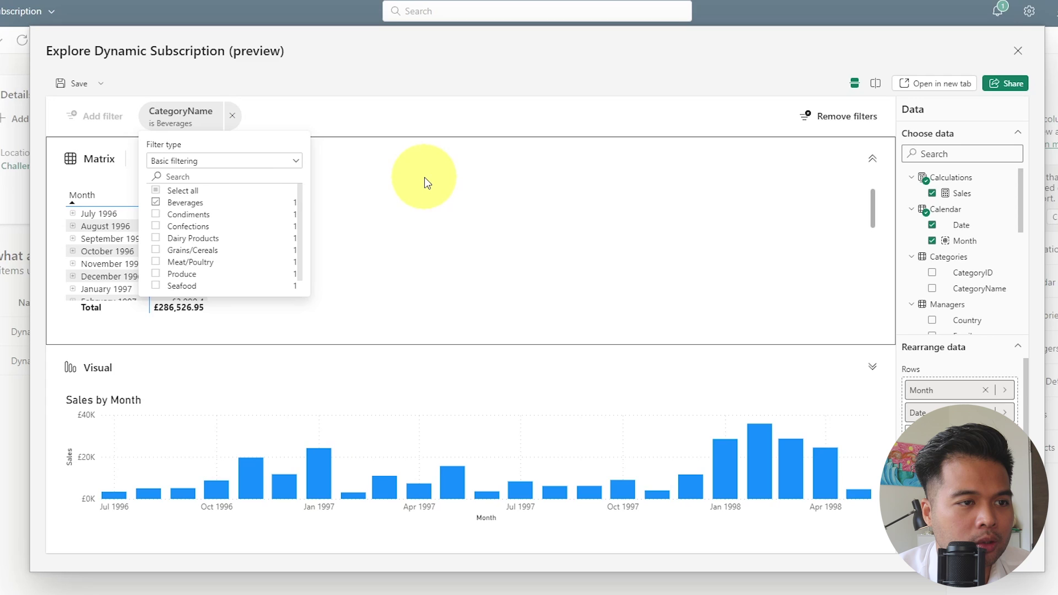
left_click(193, 204)
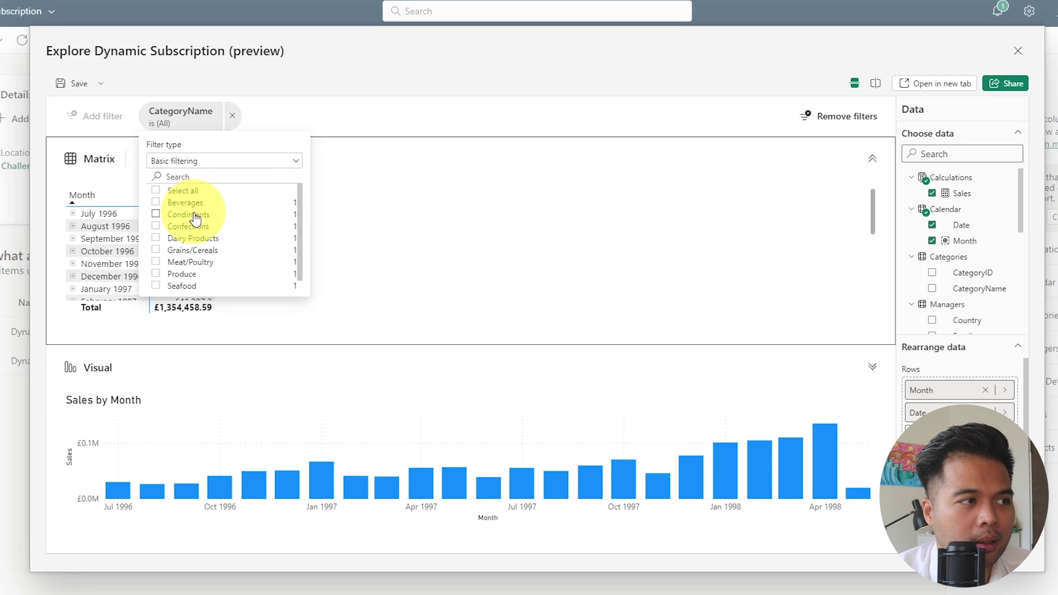
left_click(196, 215)
left_click(467, 213)
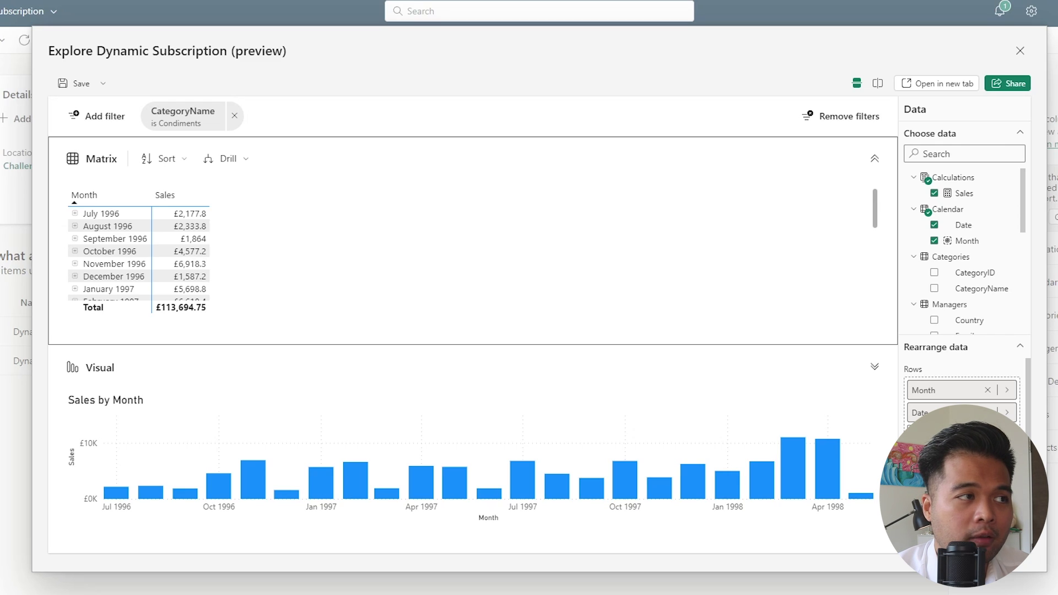
left_click(104, 85)
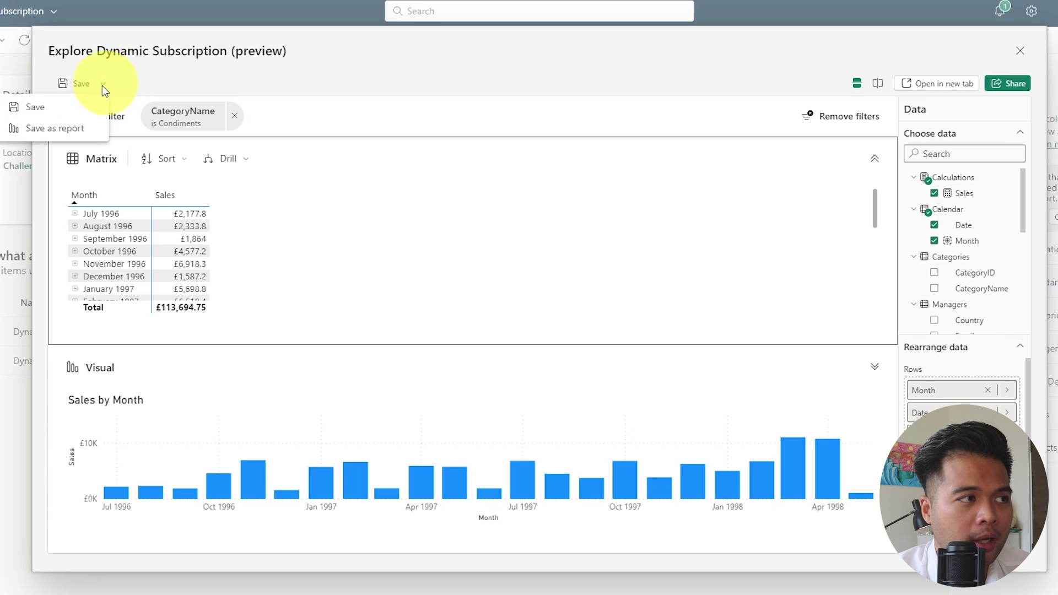
left_click(75, 114)
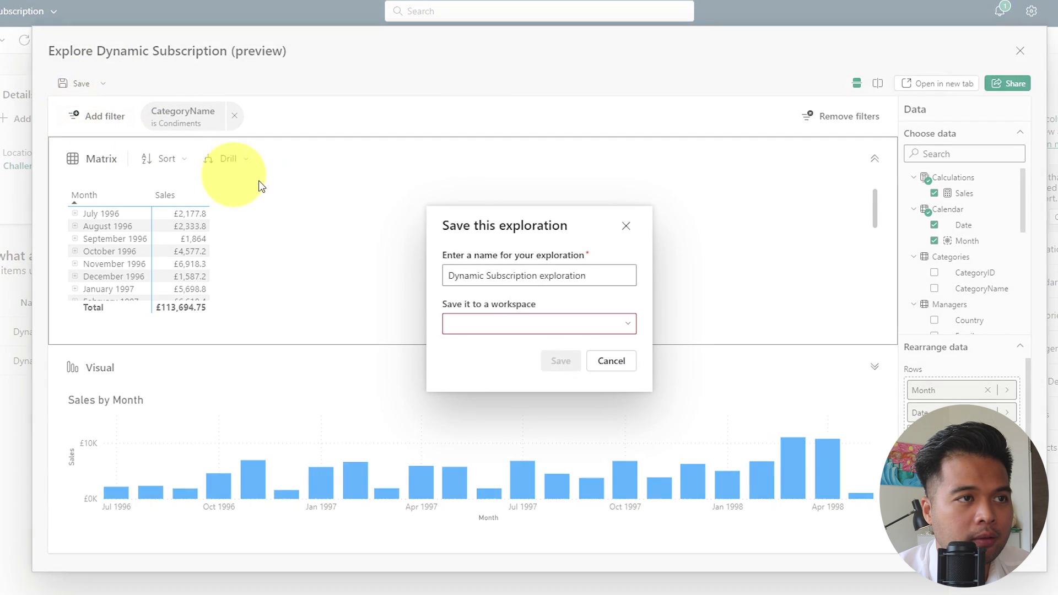
left_click(490, 325)
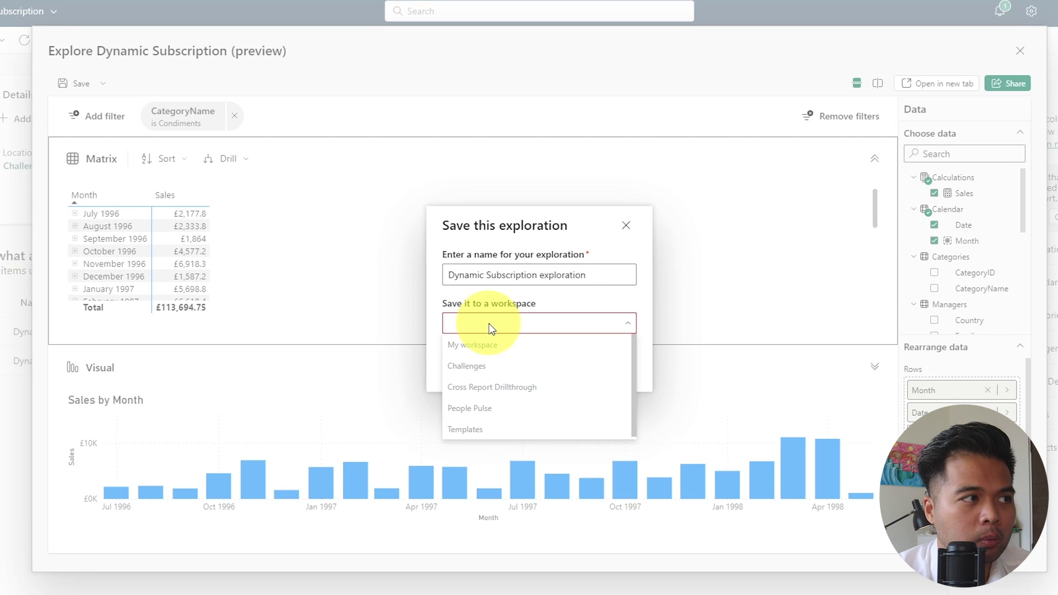
left_click(488, 325)
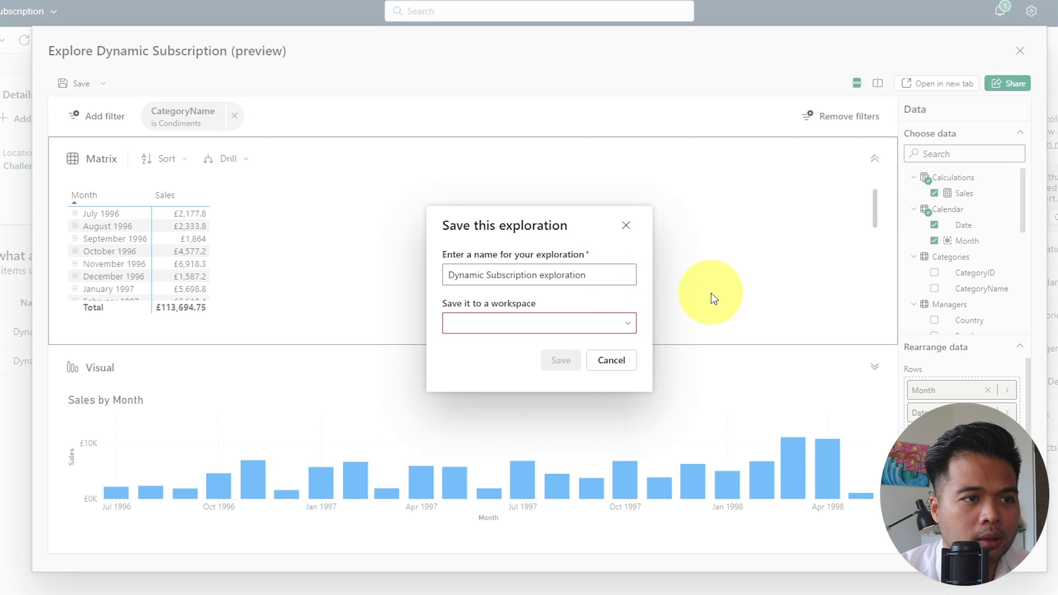
left_click(606, 326)
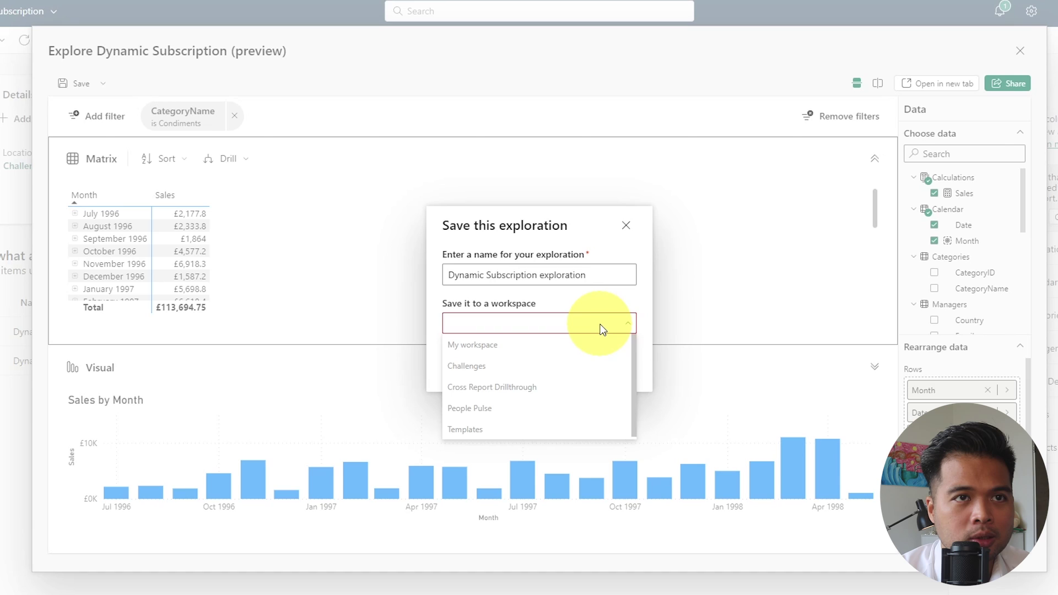
left_click(602, 329)
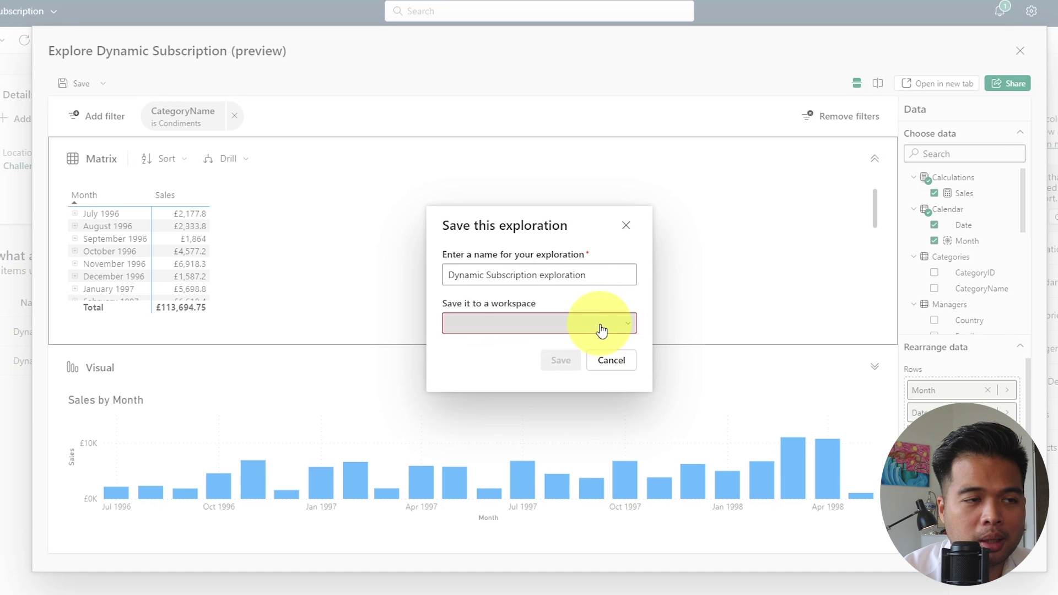
left_click(616, 364)
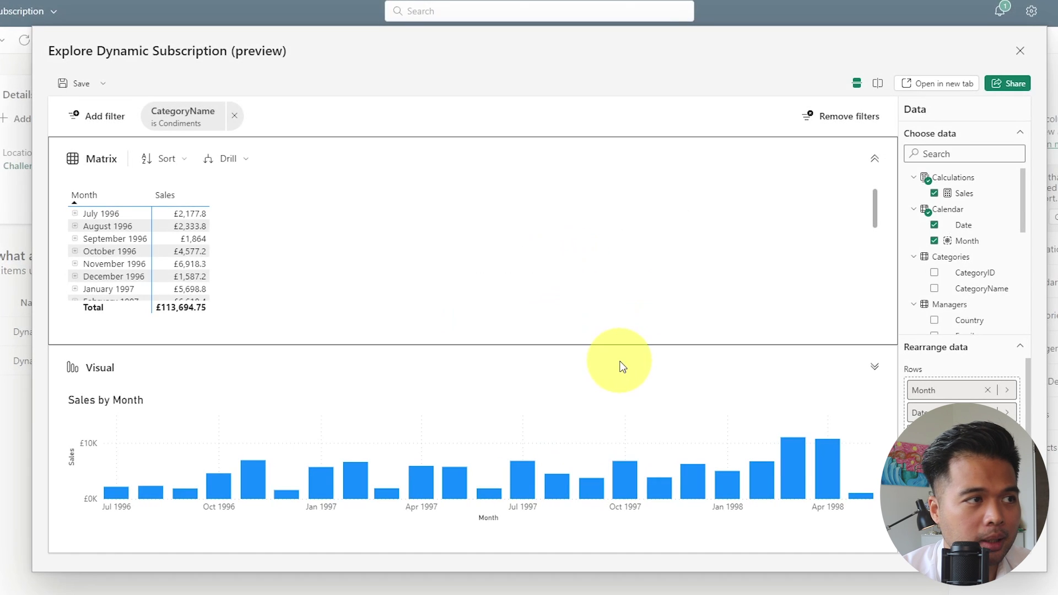
- Save the exploration as report 'Dynamic Subscription 3' in the Challenges workspace
left_click(103, 84)
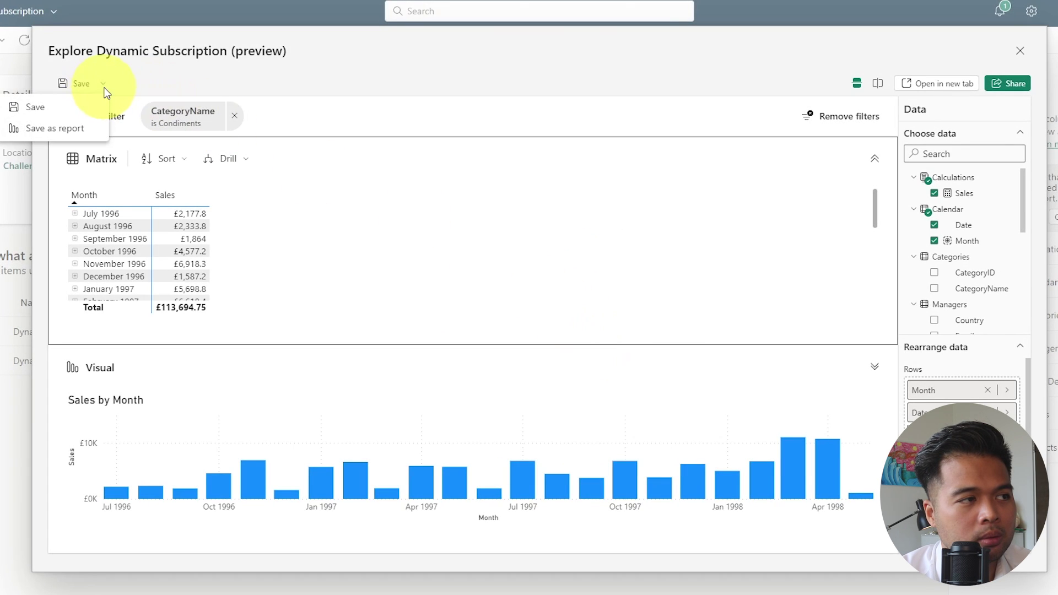
left_click(85, 137)
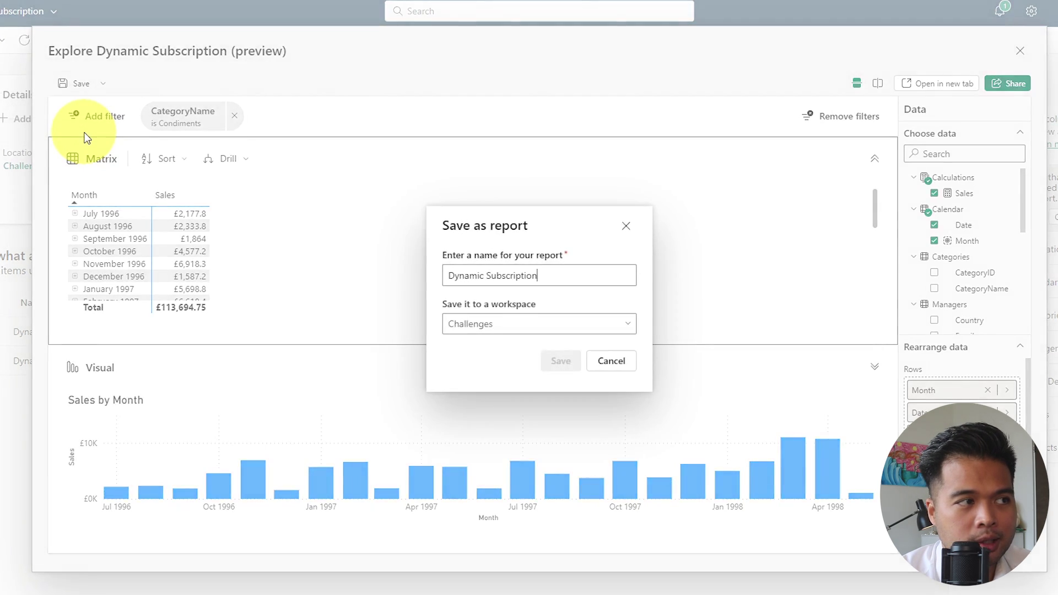
left_click(566, 281)
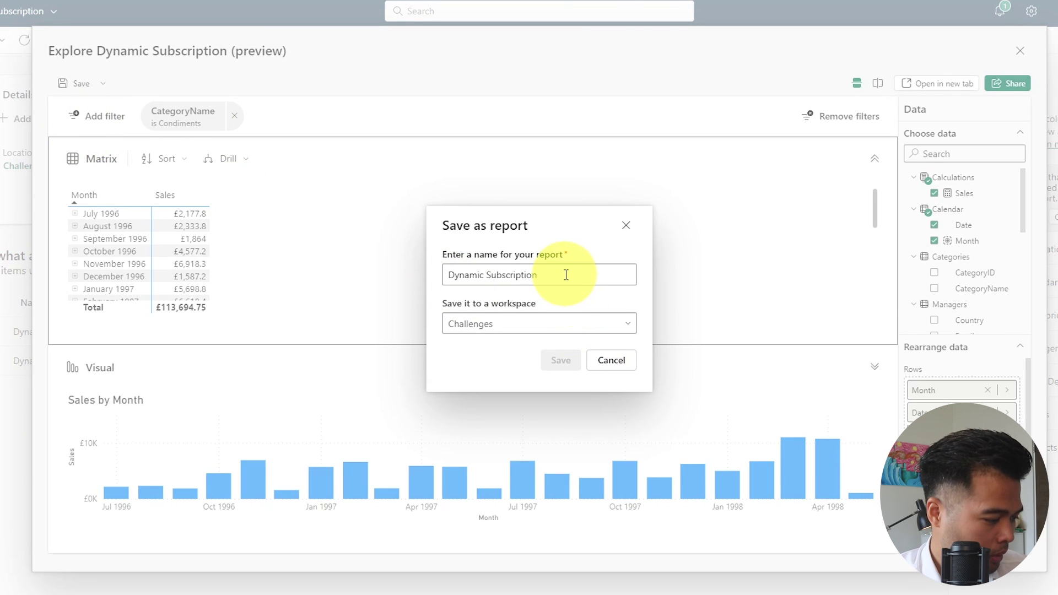
type("2")
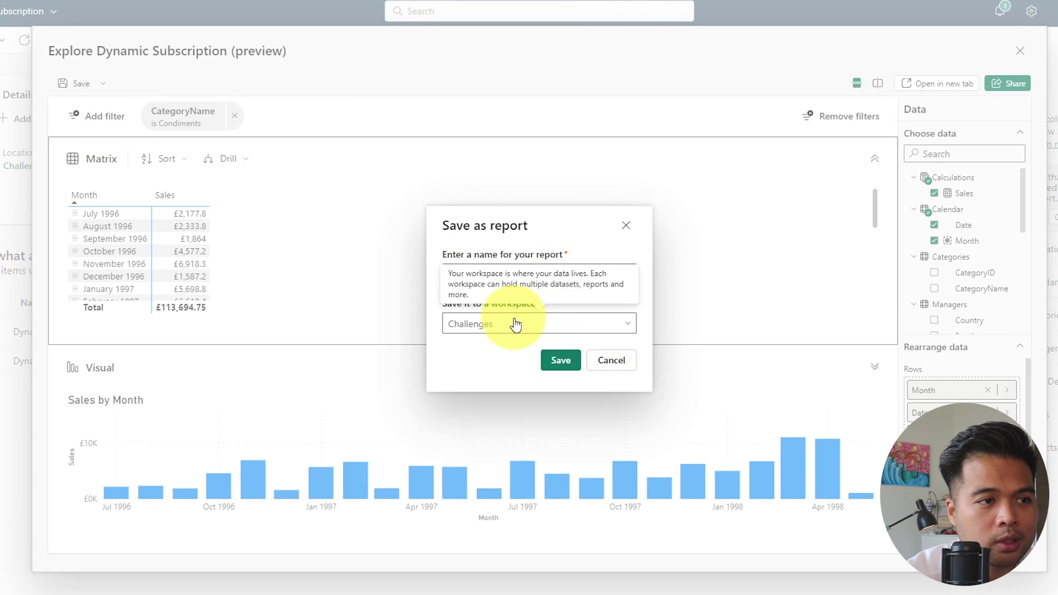
left_click(559, 361)
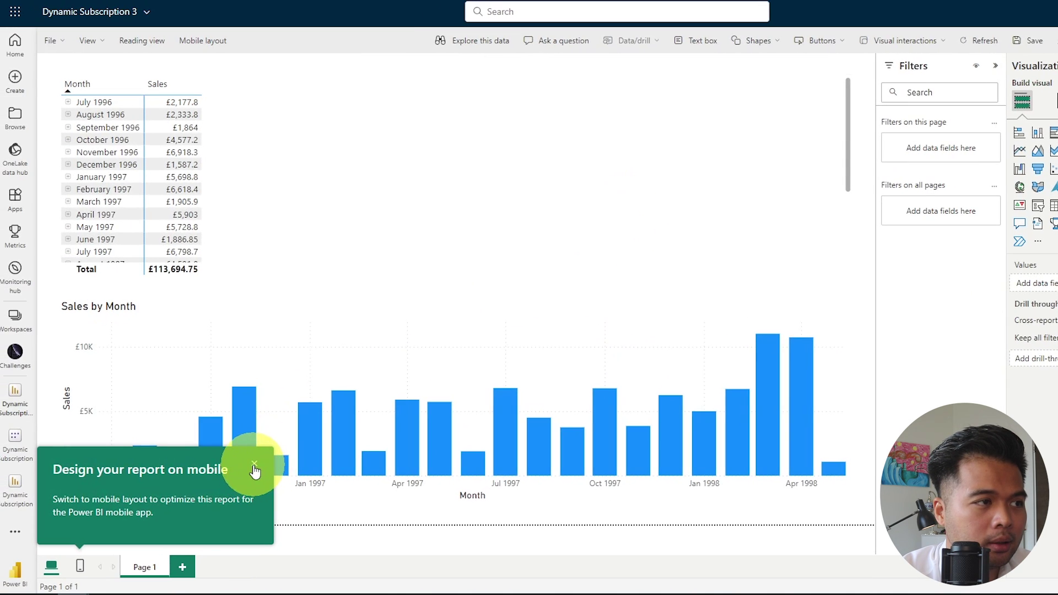
- Dismiss the 'Design your report on mobile' suggestion
left_click(254, 464)
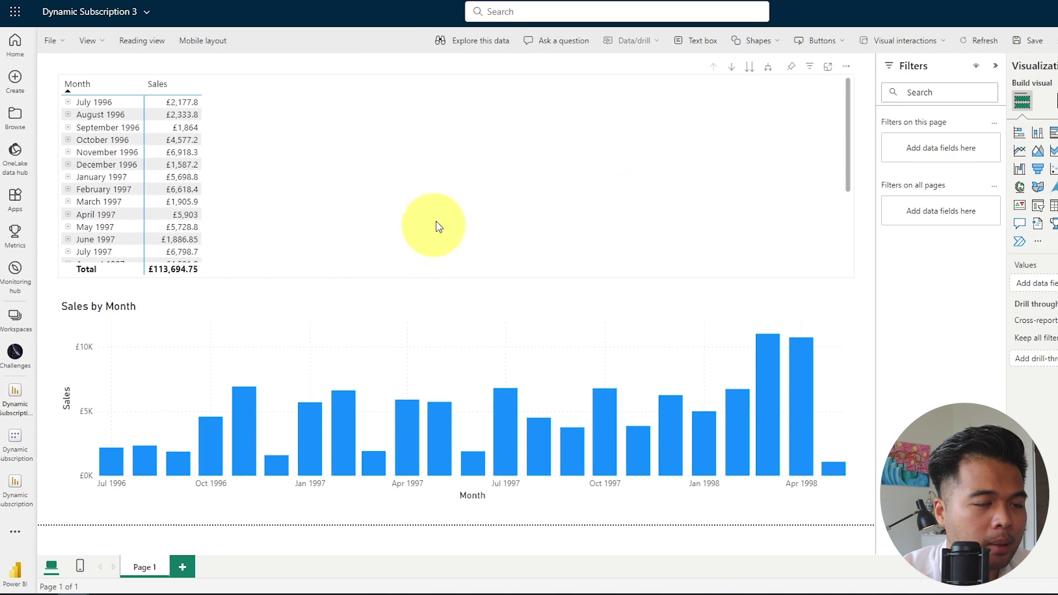